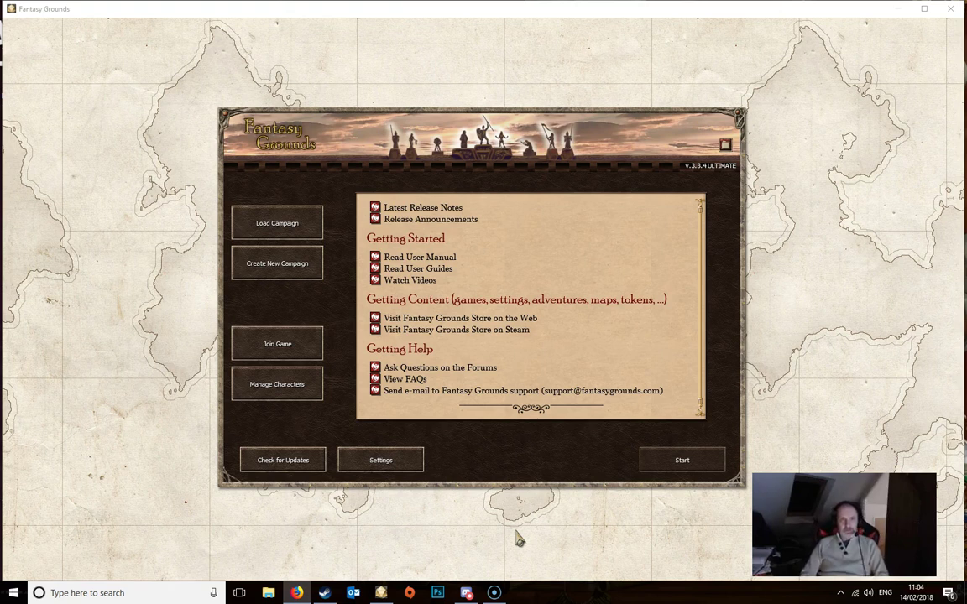
Switch to Firefox and look through the contents and opening pages of the Fantasy Grounds user manual PDF.
left_click(519, 539)
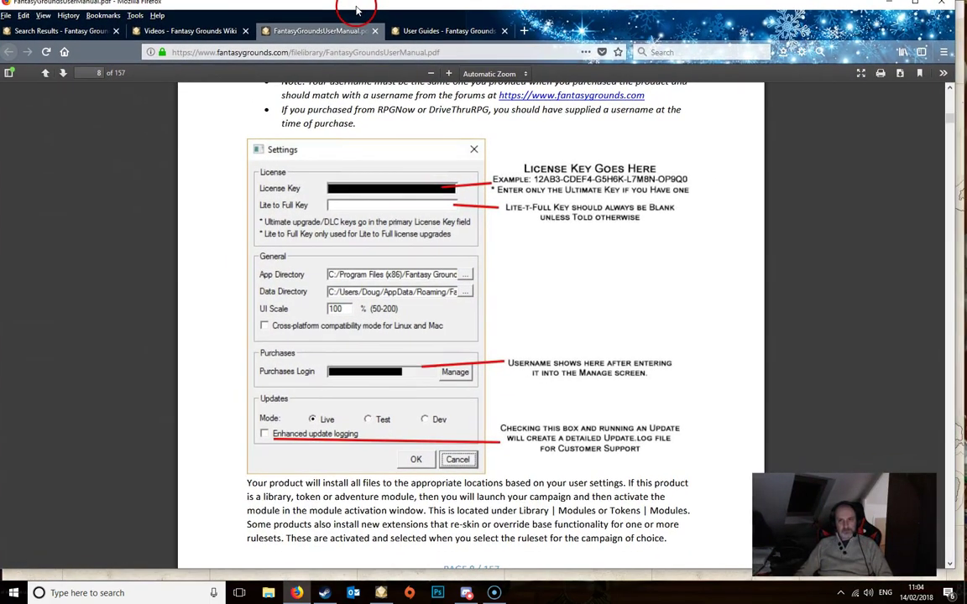
scroll(502, 351, "up", 3)
scroll(550, 312, "up", 15)
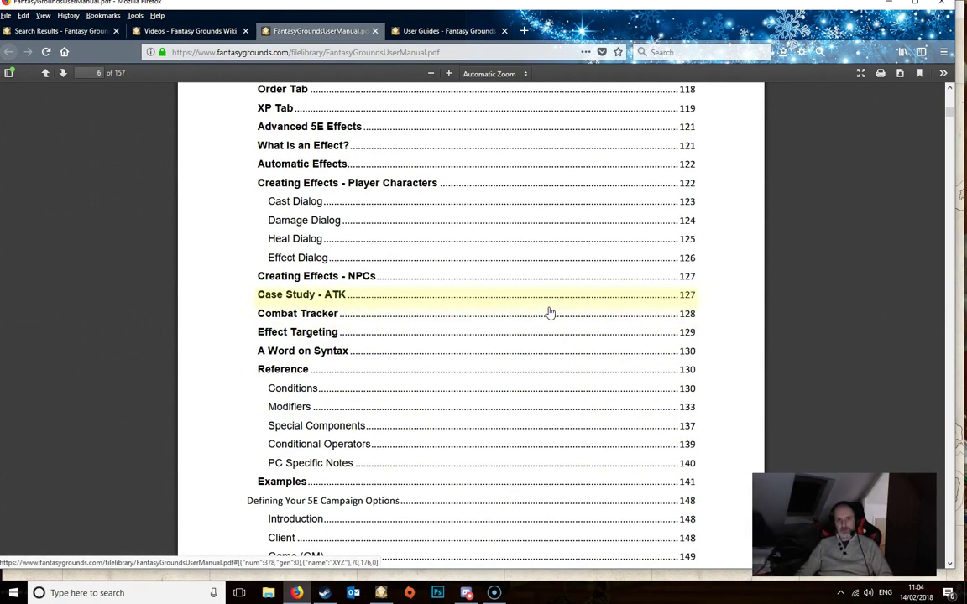
scroll(550, 312, "down", 10)
scroll(549, 312, "down", 15)
scroll(547, 313, "down", 15)
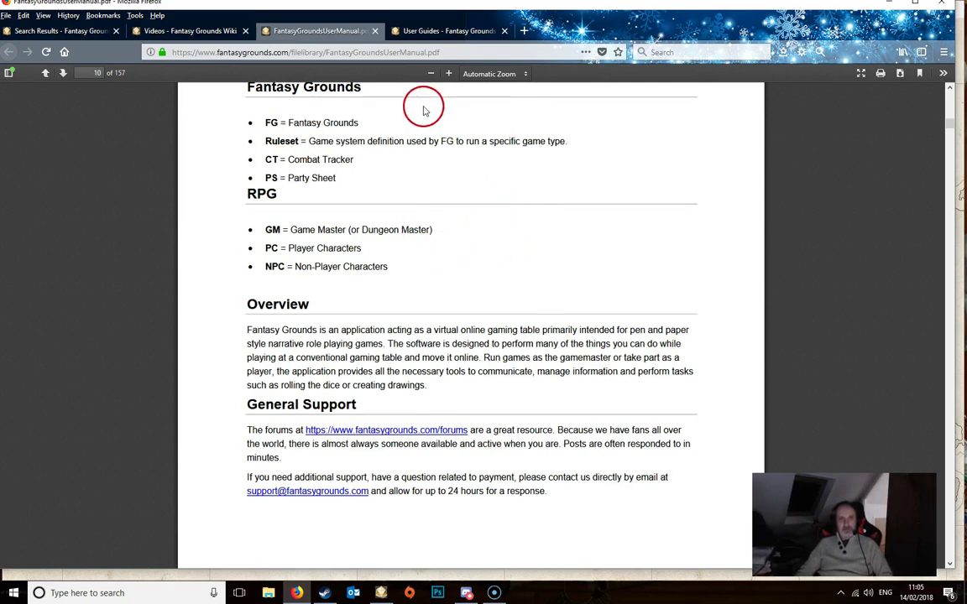
View the wiki's User Guides and Videos pages, and return to the Fantasy Grounds launcher.
left_click(431, 32)
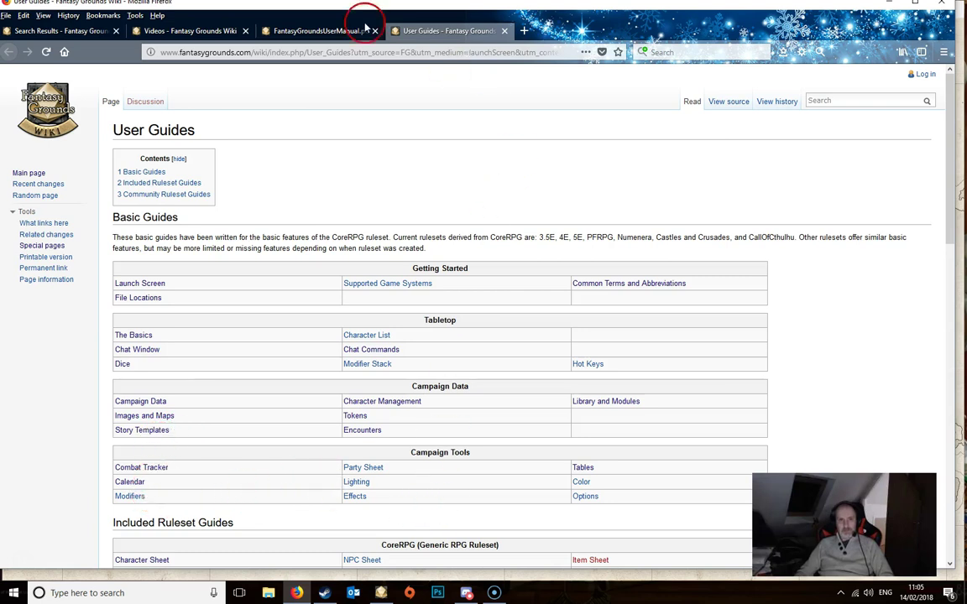
left_click(191, 32)
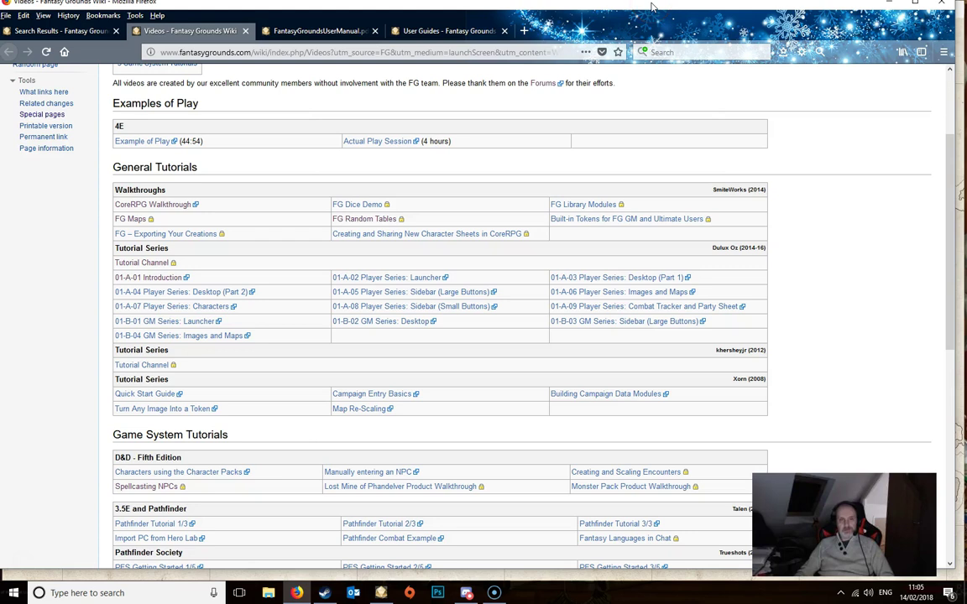
left_click_drag(651, 6, 100, 13)
left_click(442, 235)
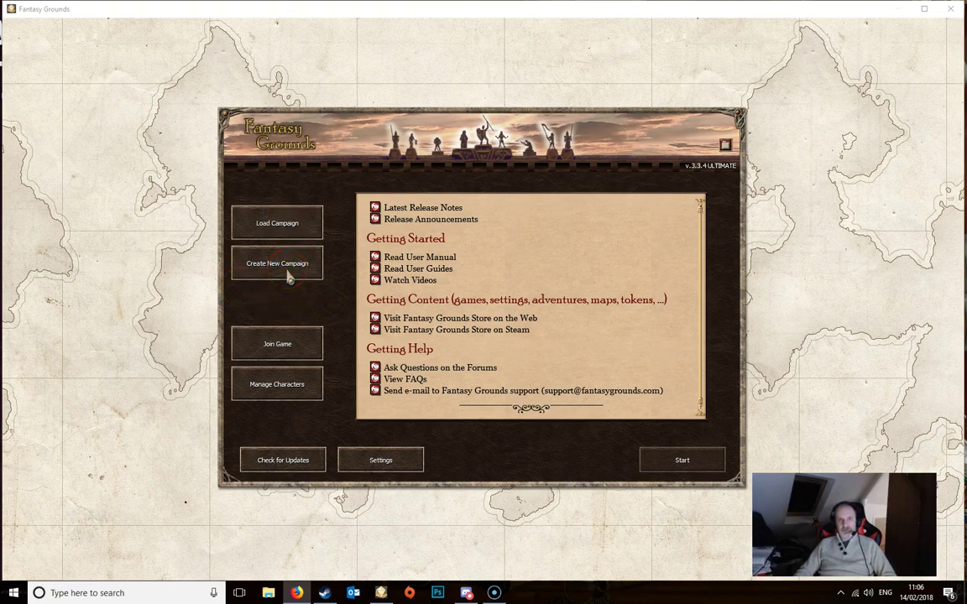
Bring up the saved campaigns for loading, browse them and select CoS Campaign.
left_click(275, 223)
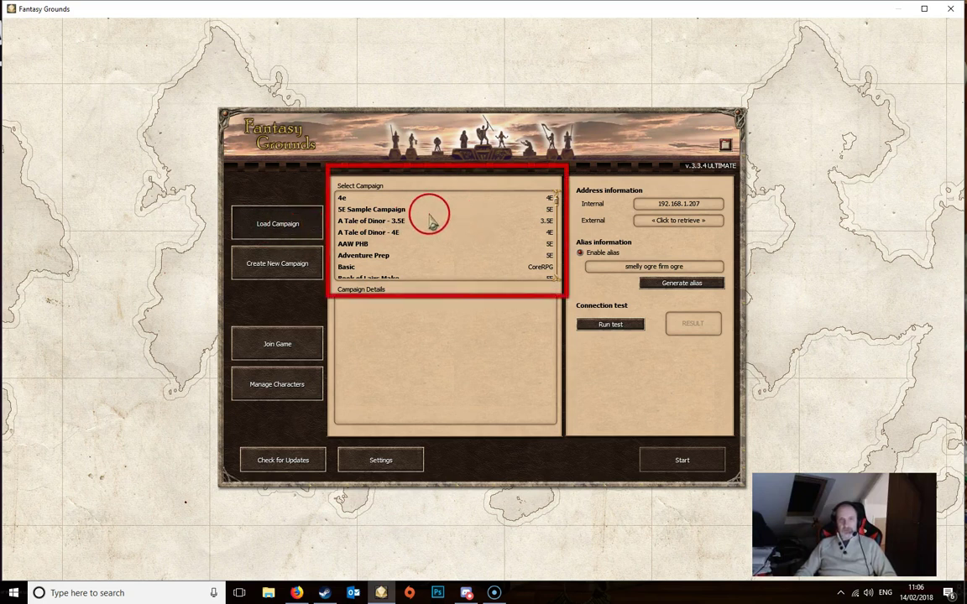
scroll(431, 221, "down", 1)
scroll(431, 221, "down", 3)
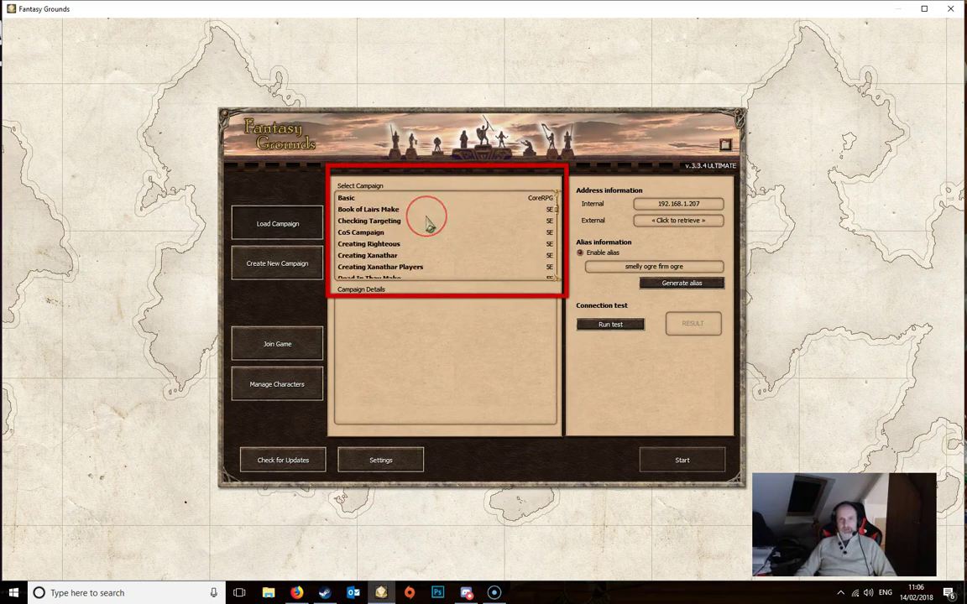
scroll(430, 223, "down", 6)
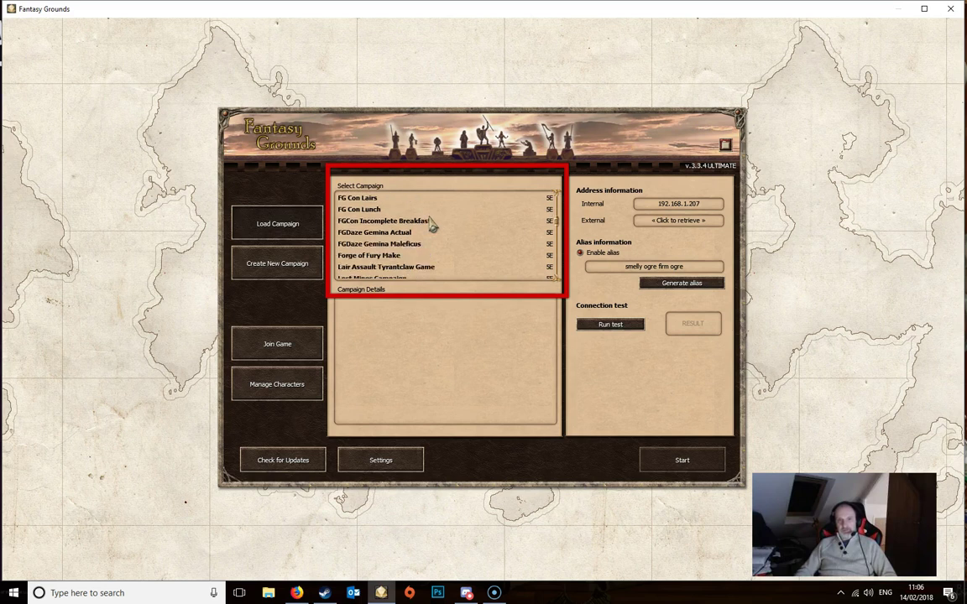
scroll(443, 225, "up", 3)
scroll(444, 225, "up", 6)
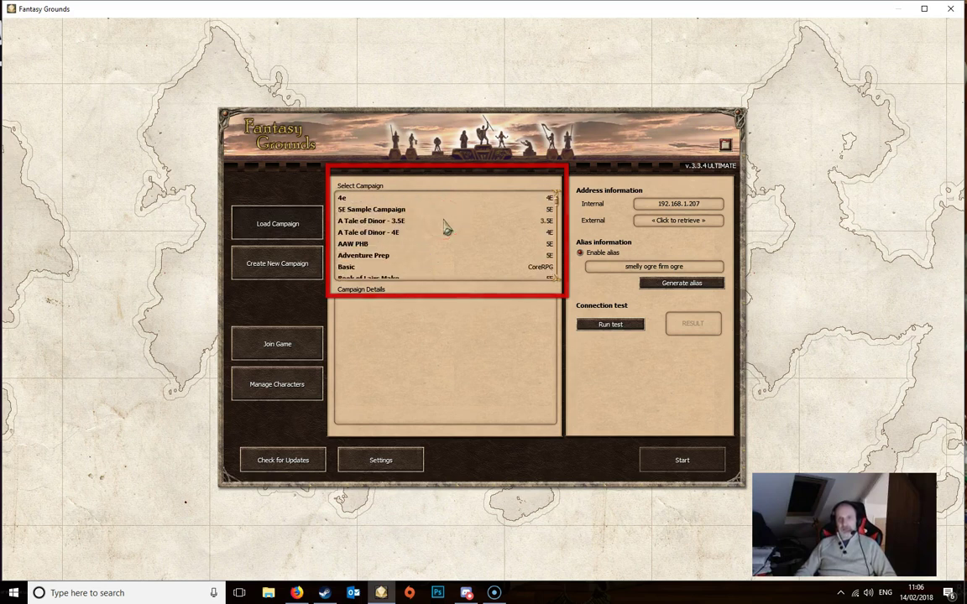
left_click(445, 235)
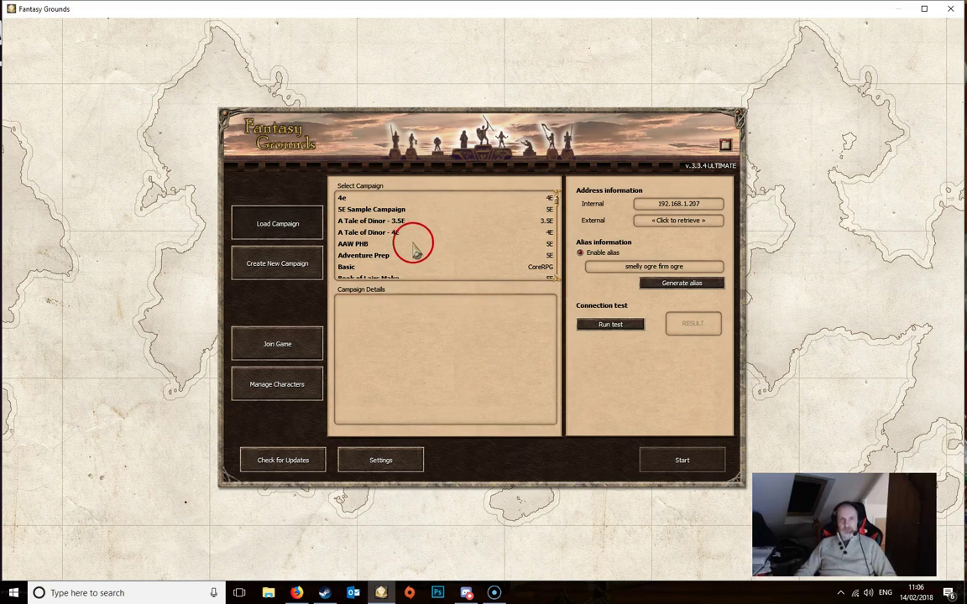
scroll(411, 244, "down", 1)
scroll(419, 250, "down", 5)
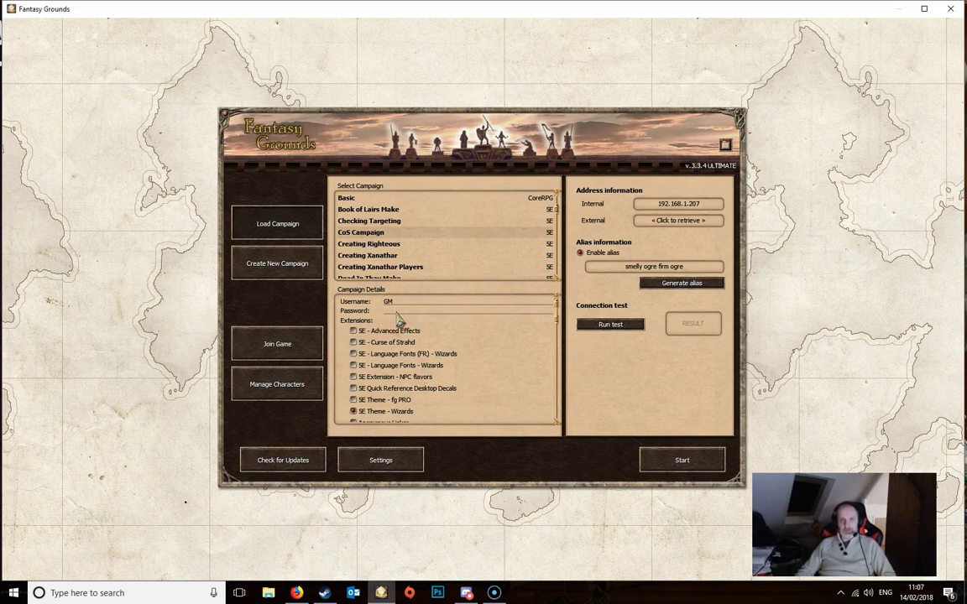
Examine the CoS Campaign's login fields, its available extensions and the host address information.
left_click(403, 312)
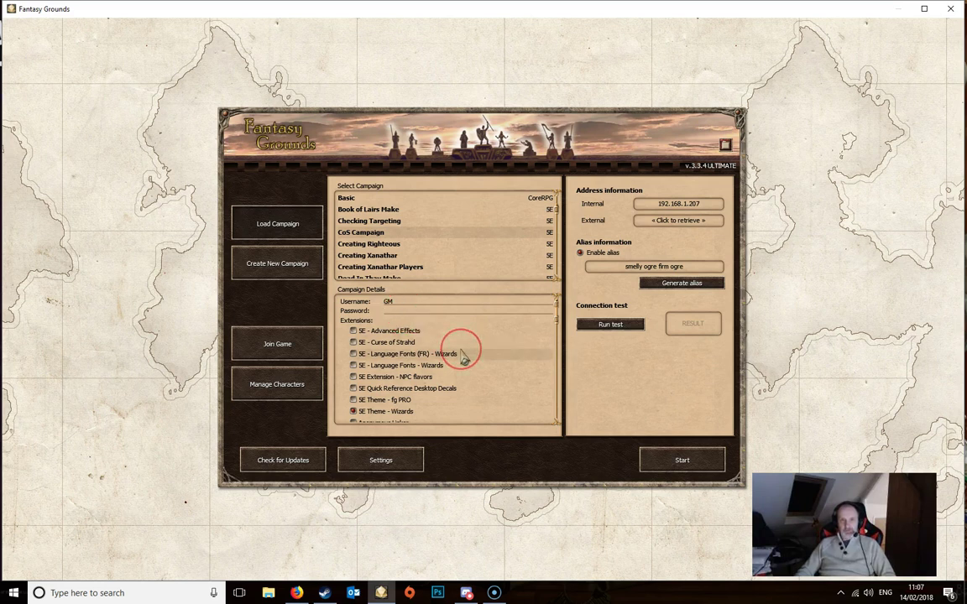
scroll(460, 349, "down", 1)
scroll(460, 340, "up", 1)
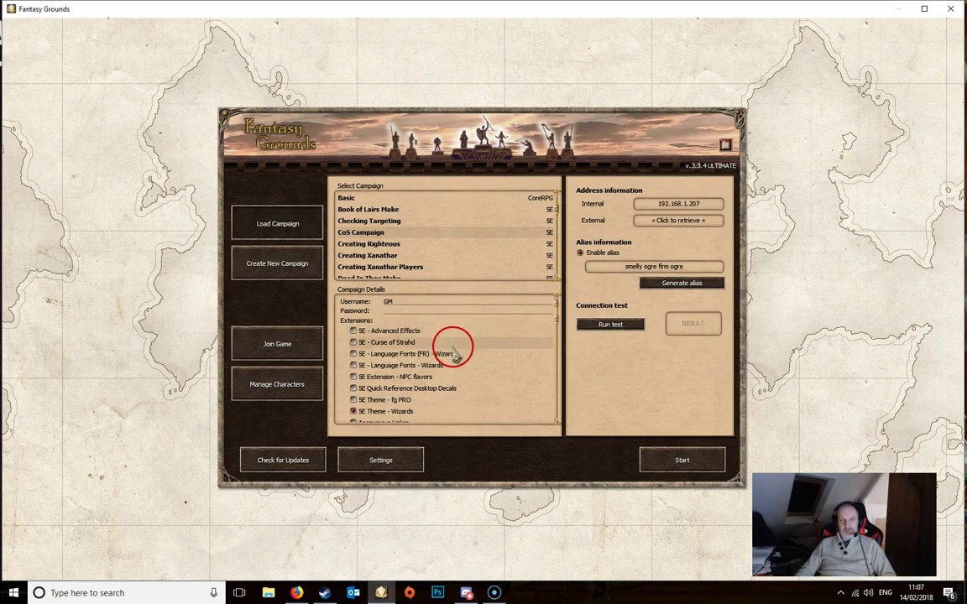
scroll(454, 355, "down", 1)
scroll(454, 356, "down", 6)
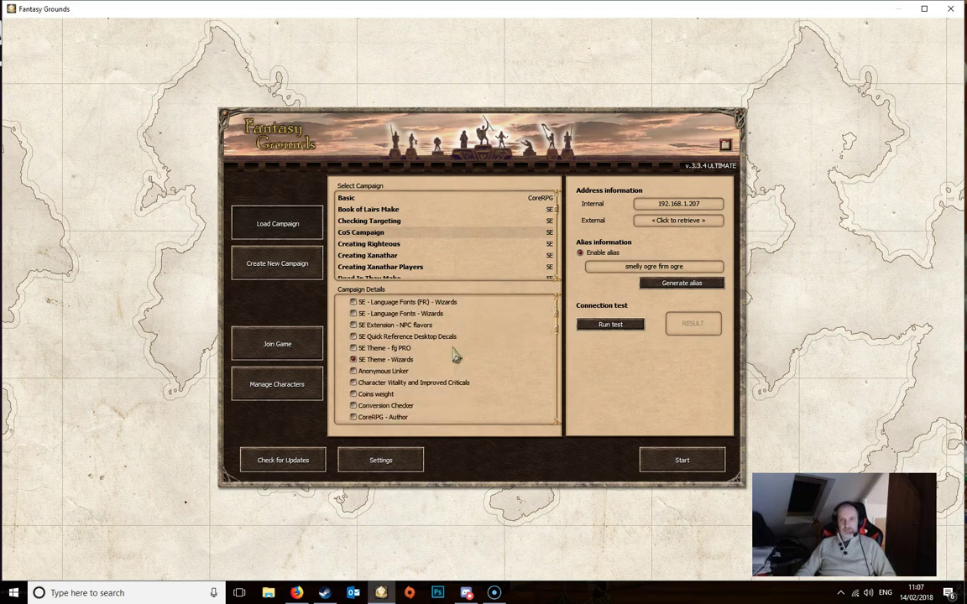
scroll(453, 353, "down", 4)
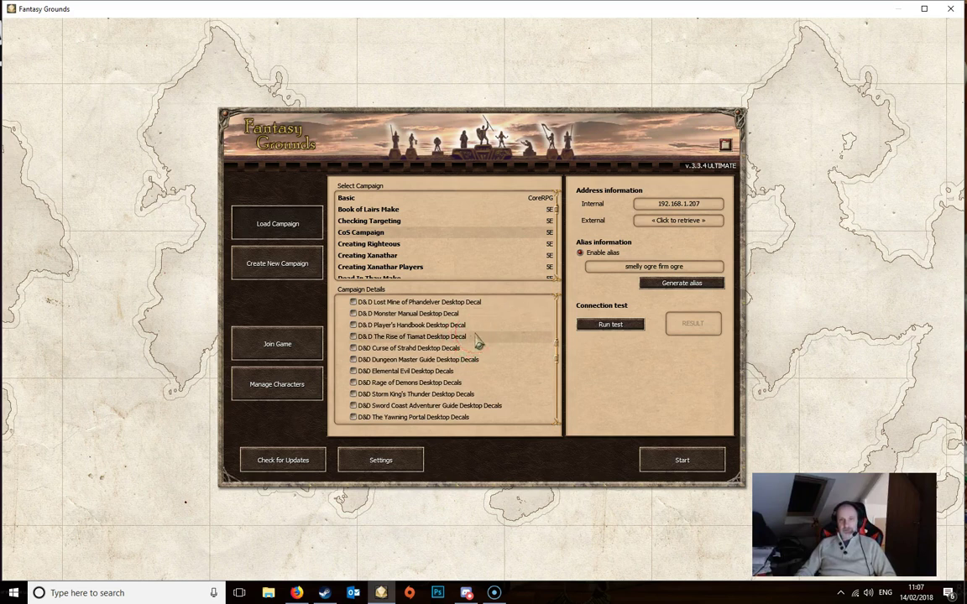
scroll(436, 357, "up", 2)
scroll(462, 358, "up", 3)
scroll(468, 359, "up", 2)
left_click(354, 343)
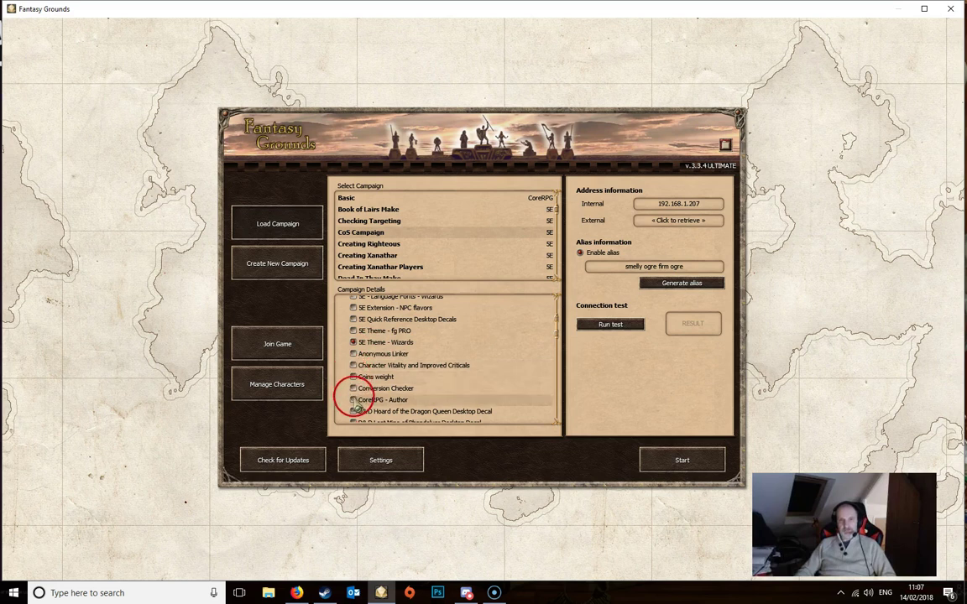
scroll(358, 406, "down", 1)
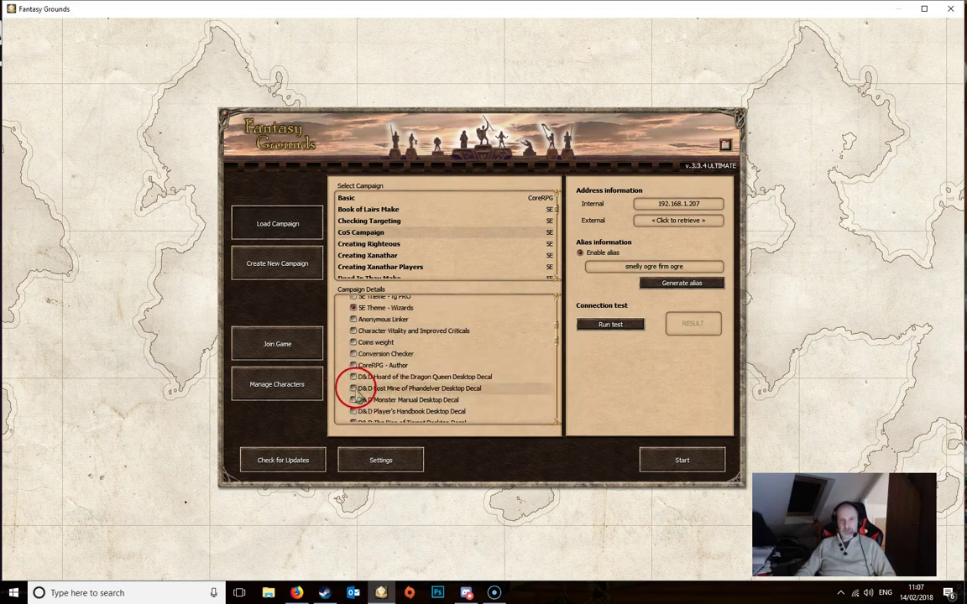
left_click(354, 389)
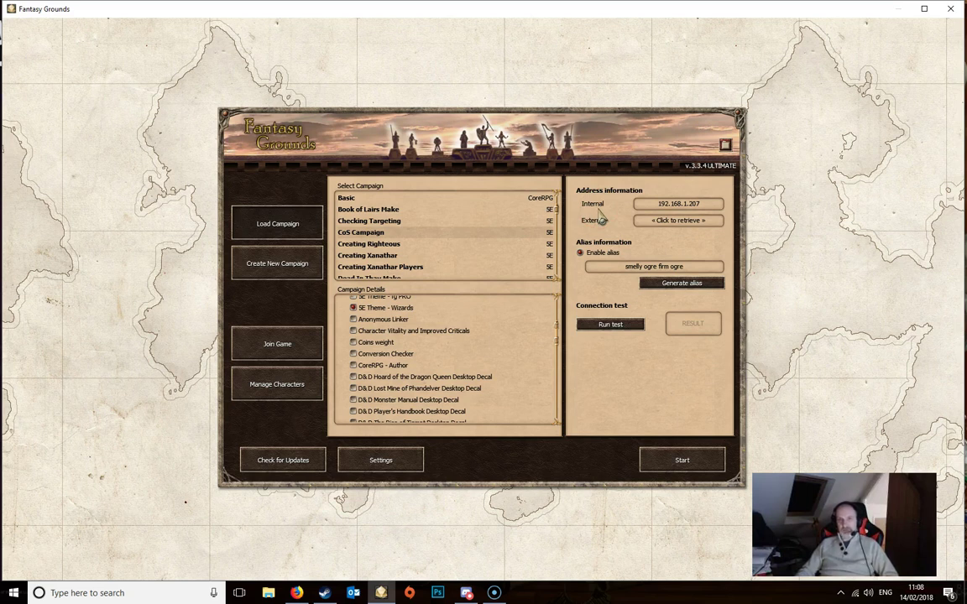
mouse_move(663, 210)
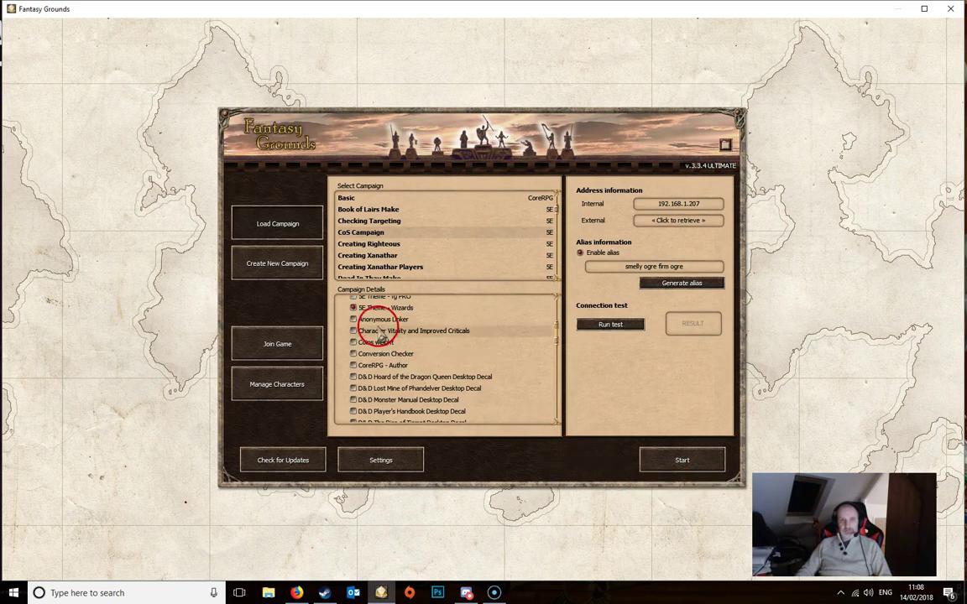
Start setting up a new campaign and name it Tutorial, keeping the default username and no password.
left_click(289, 269)
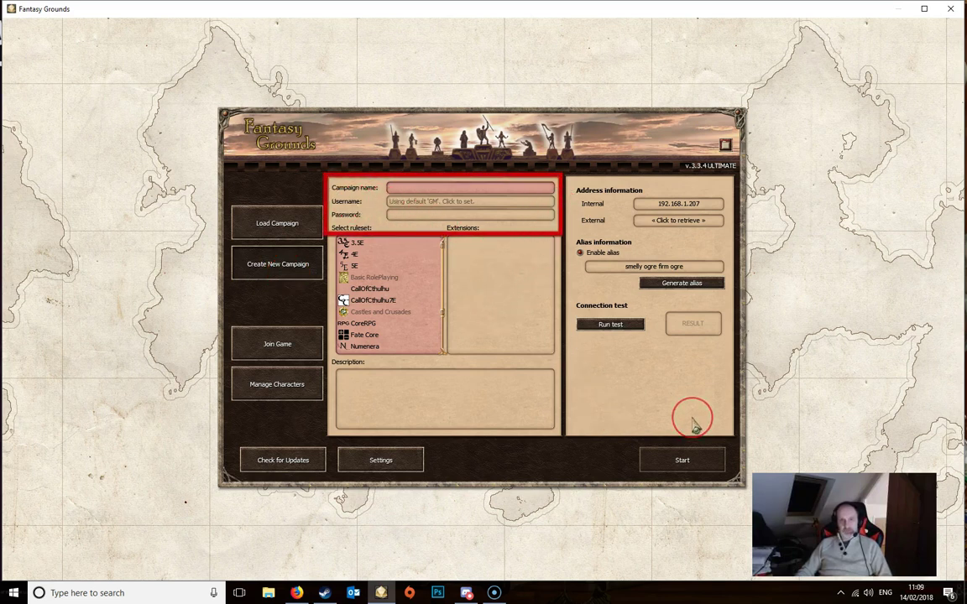
left_click(408, 191)
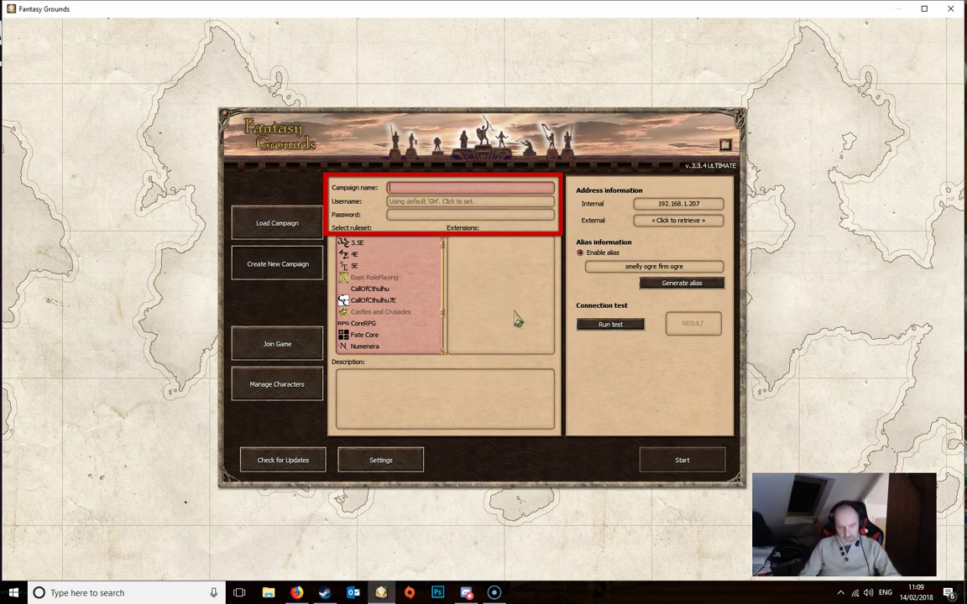
type("Tu")
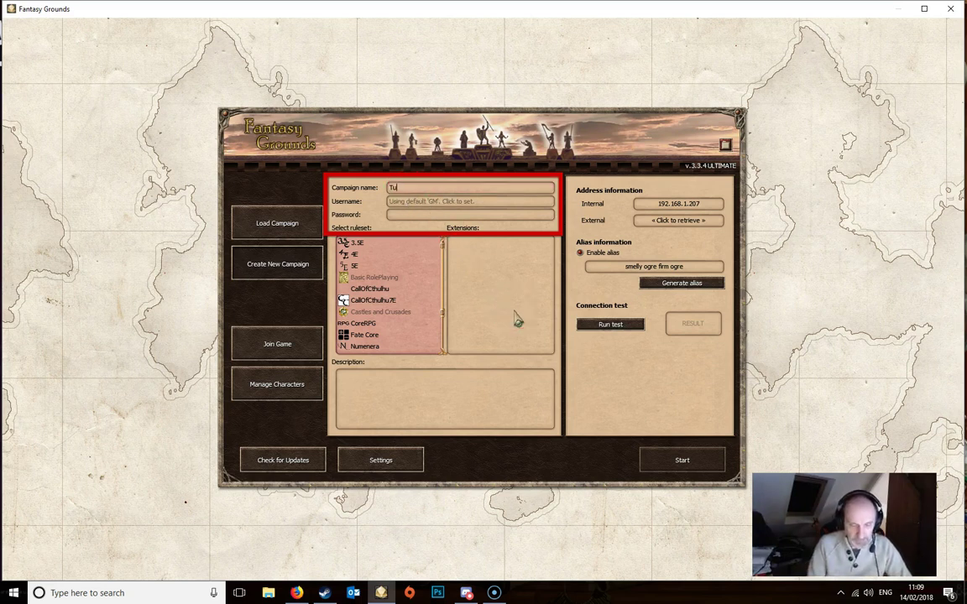
type("torial")
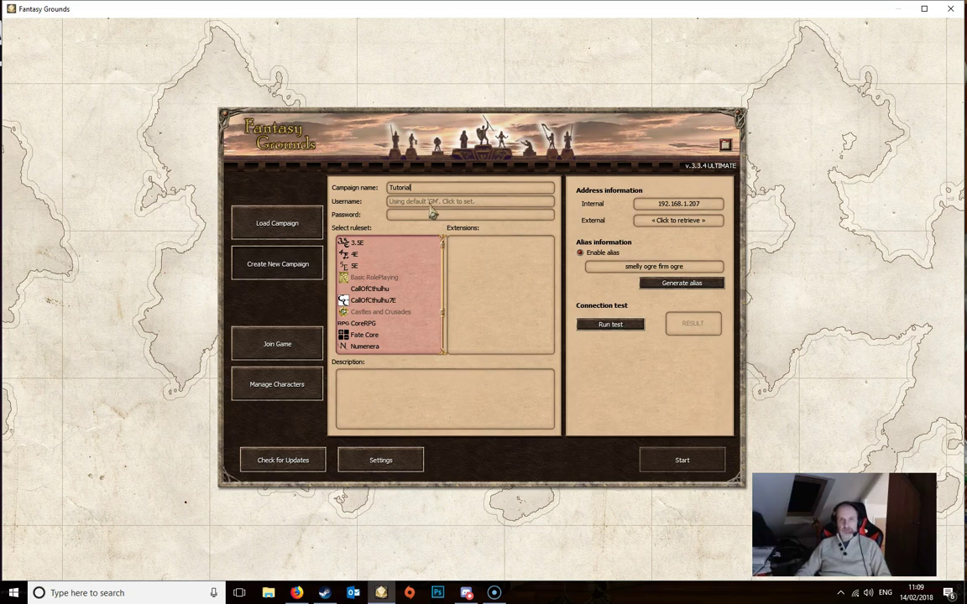
left_click(381, 215)
left_click(409, 221)
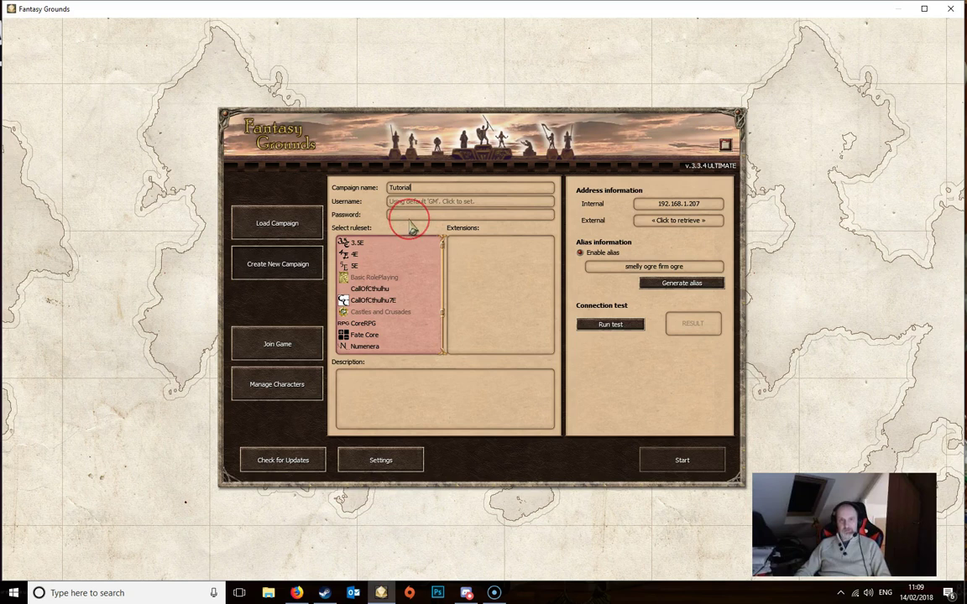
Look through the available rulesets and choose 5E for the Tutorial campaign.
left_click(359, 245)
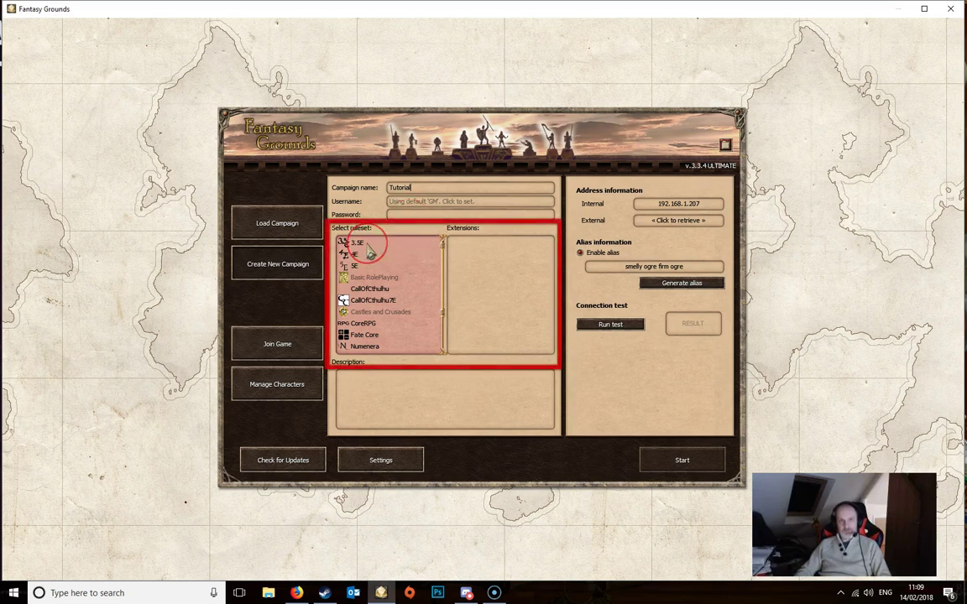
left_click(378, 258)
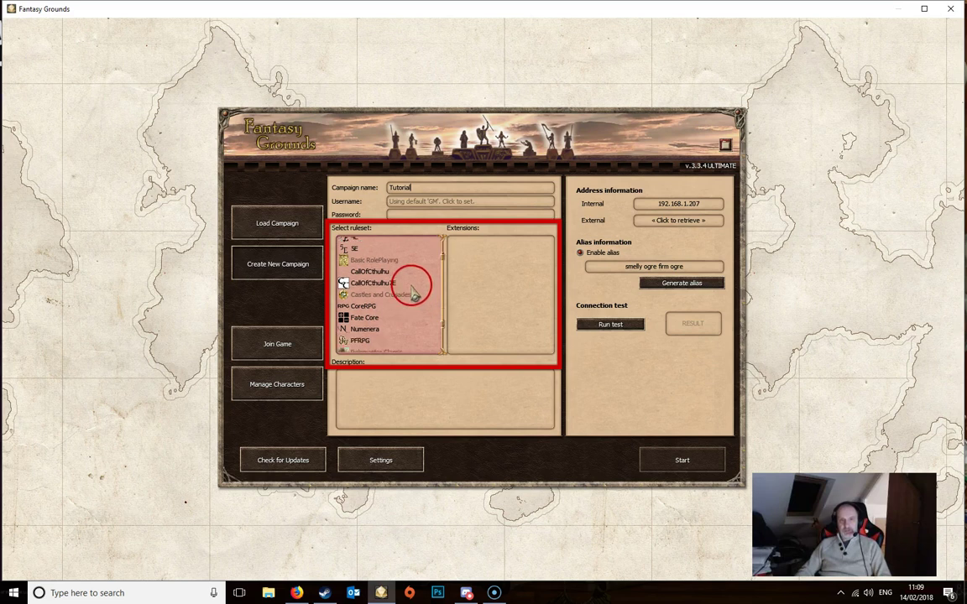
scroll(411, 285, "down", 3)
scroll(405, 329, "up", 3)
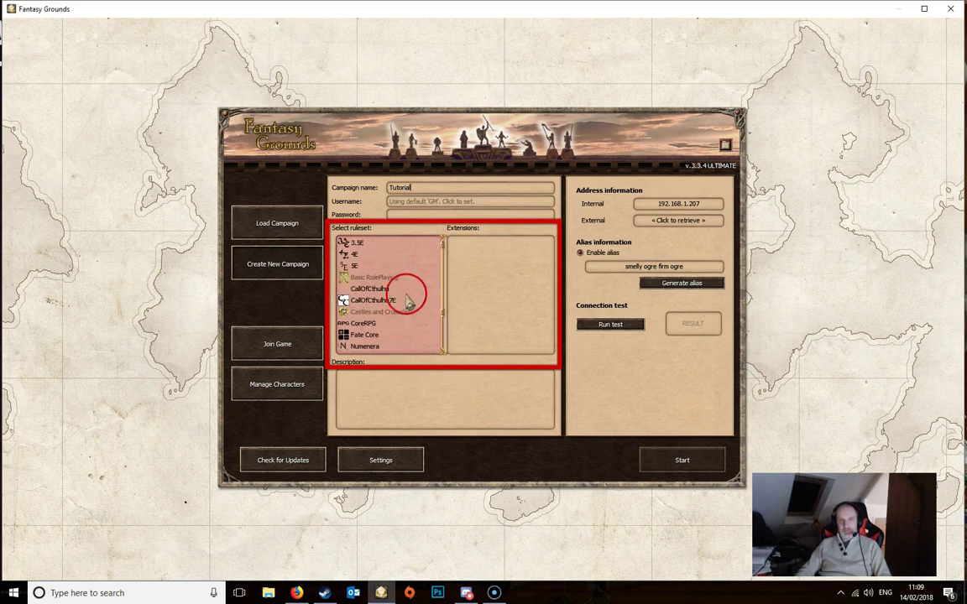
left_click(345, 266)
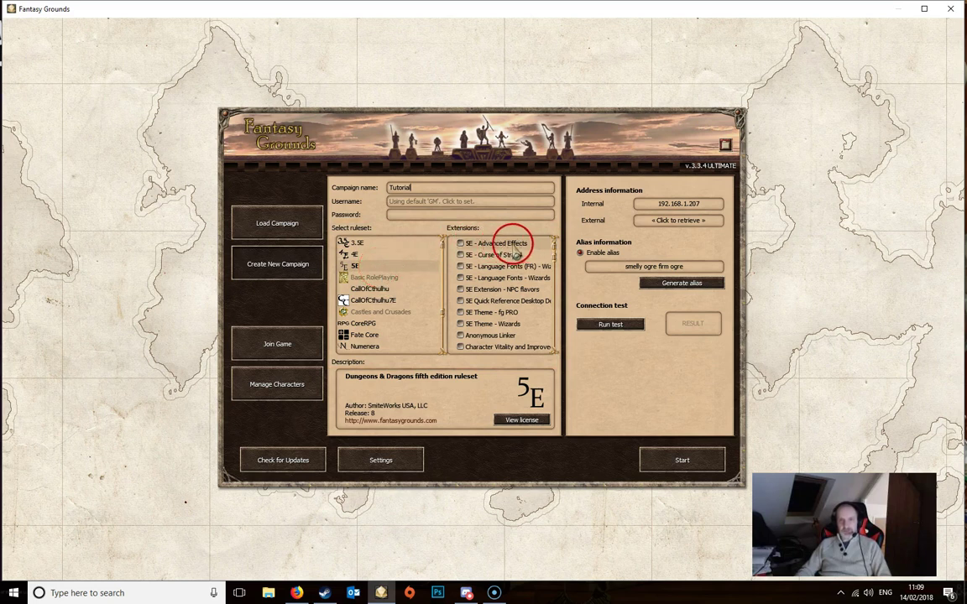
Browse the extensions for the 5E ruleset and enable 5E Theme - Wizards.
scroll(519, 300, "down", 1)
scroll(516, 304, "down", 3)
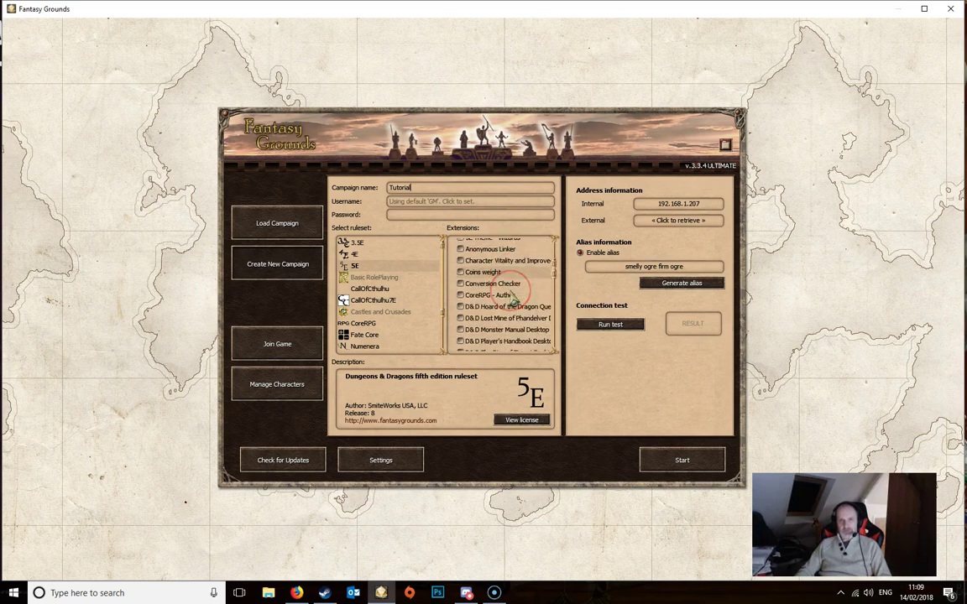
scroll(504, 297, "down", 4)
scroll(488, 307, "down", 1)
scroll(487, 307, "up", 1)
scroll(488, 307, "up", 1)
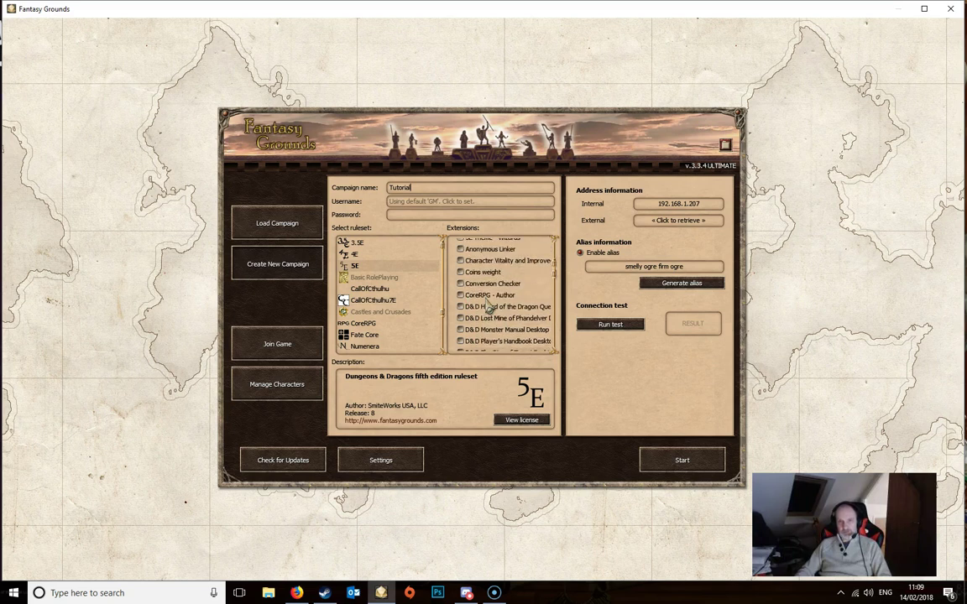
scroll(487, 307, "up", 1)
left_click(460, 271)
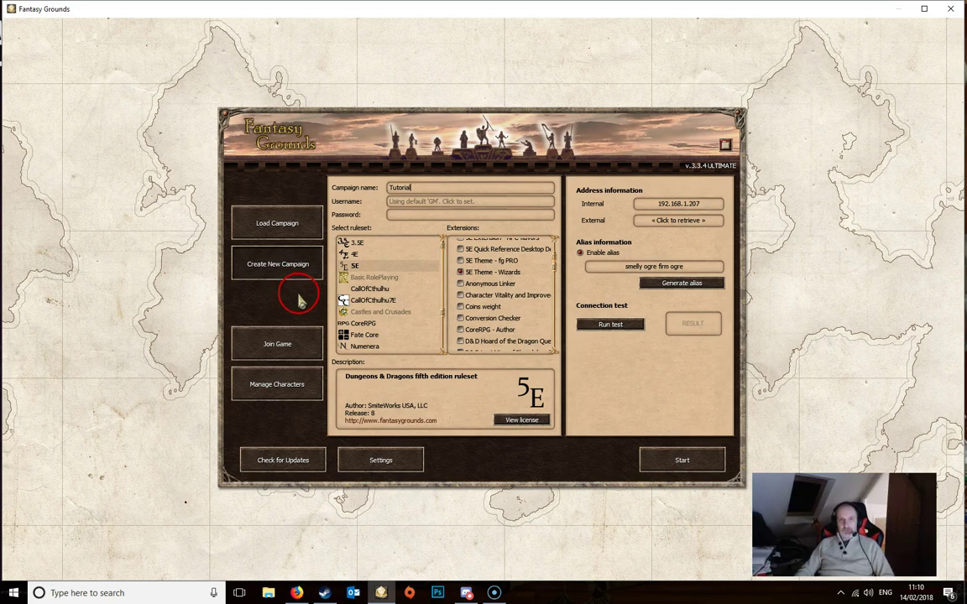
View the connection fields for joining a game, and return to the saved campaign setup to check its address information.
left_click(277, 348)
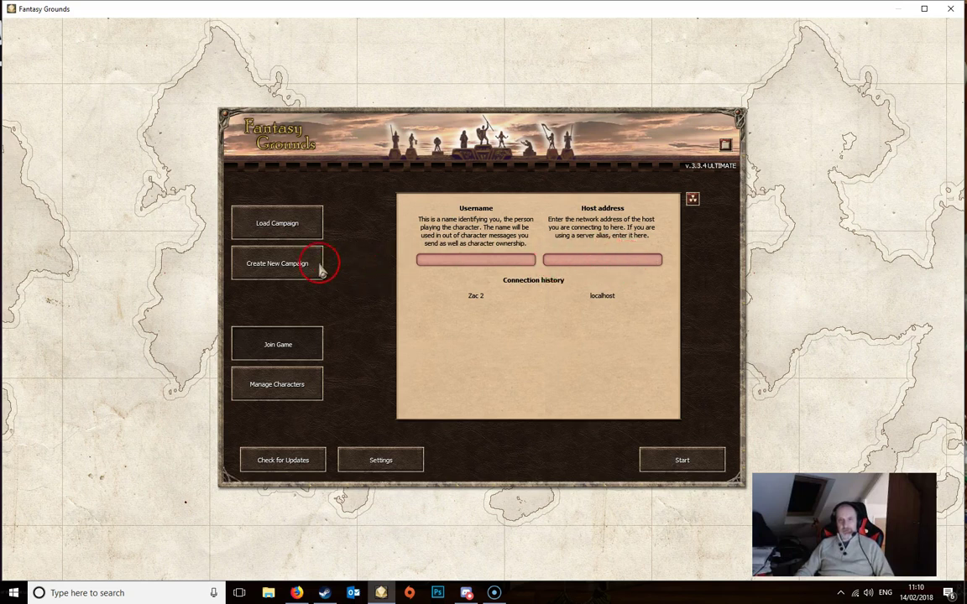
left_click(285, 262)
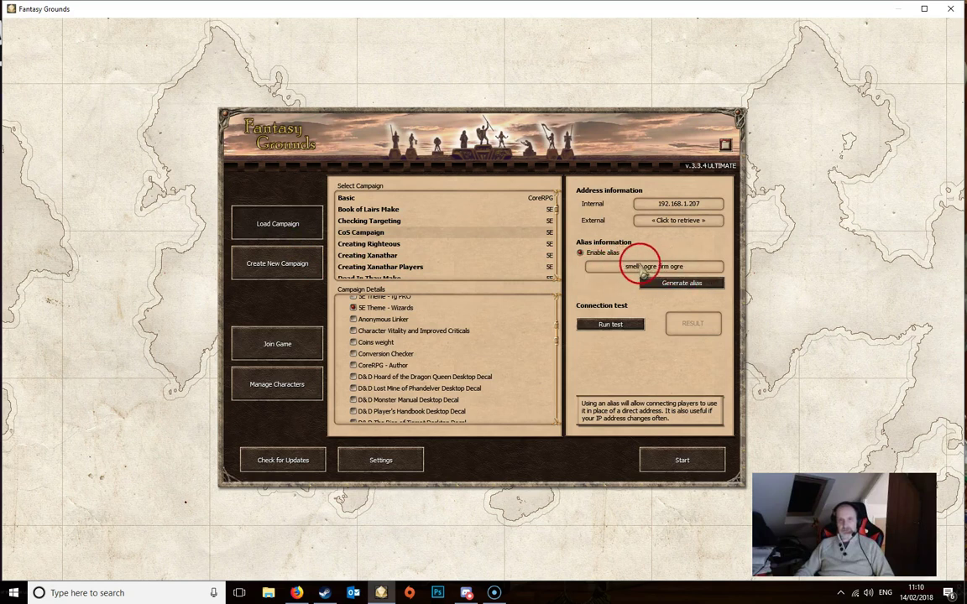
mouse_move(639, 228)
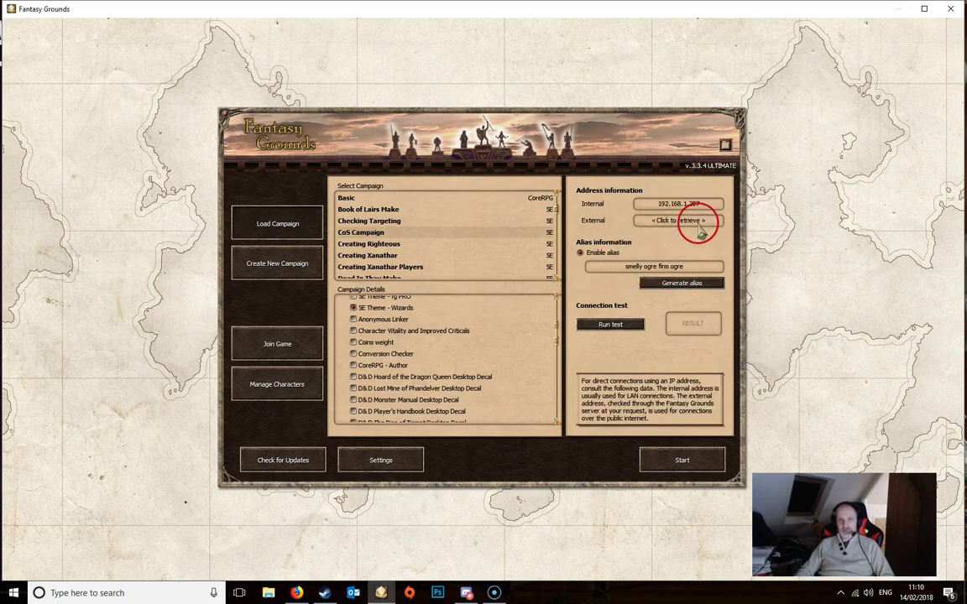
Open the join game setup and examine its username, host address and connection history areas.
left_click(283, 351)
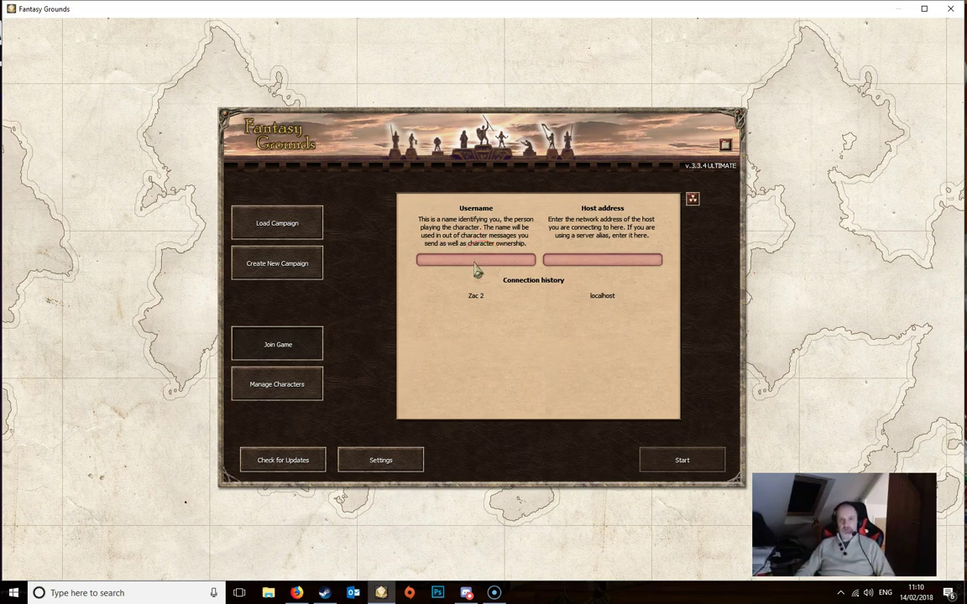
left_click(477, 267)
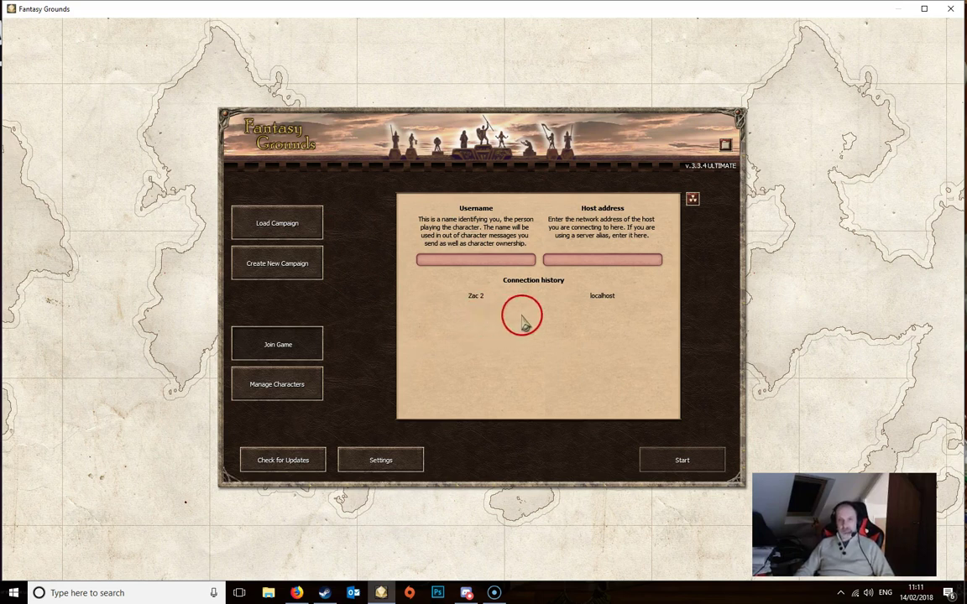
mouse_move(600, 308)
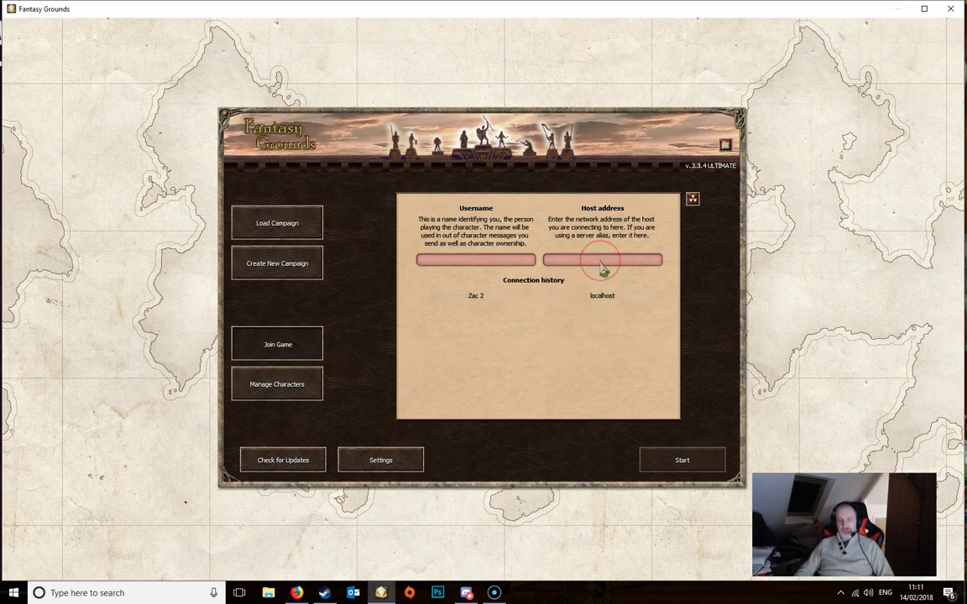
left_click_drag(567, 310, 539, 329)
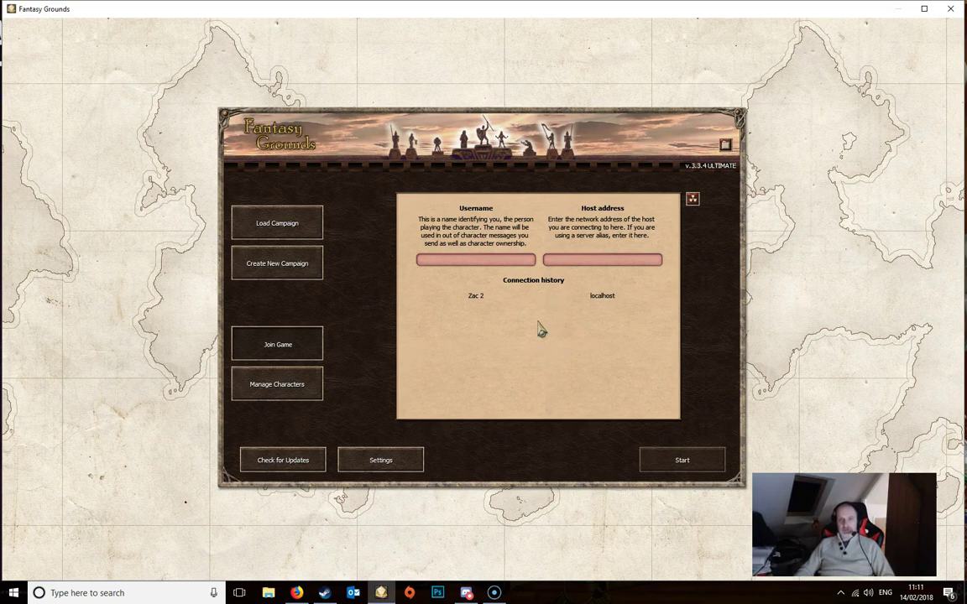
left_click(537, 340)
left_click_drag(537, 342, 262, 404)
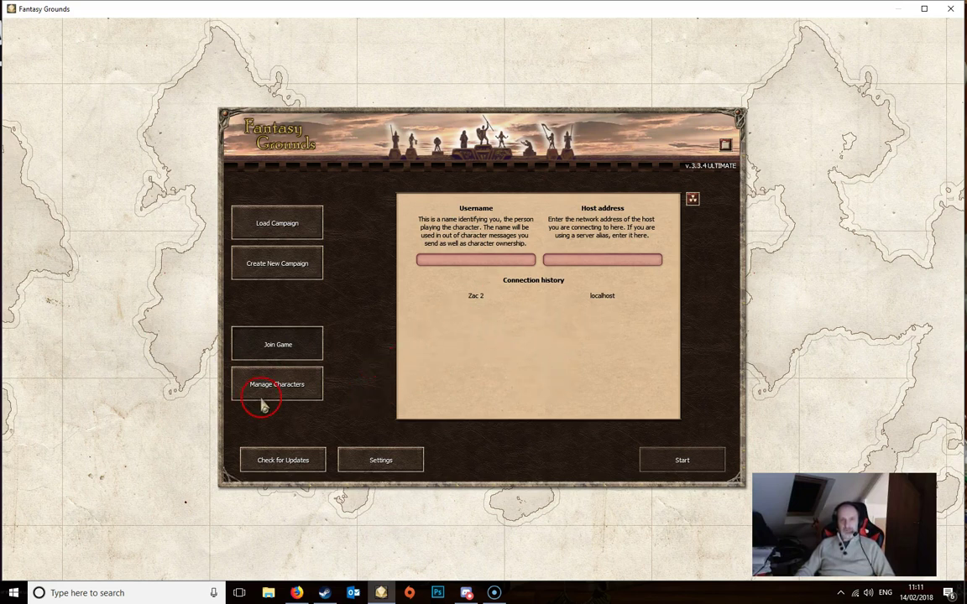
Open character management, choose the 5E ruleset and look through its available extensions.
left_click(268, 399)
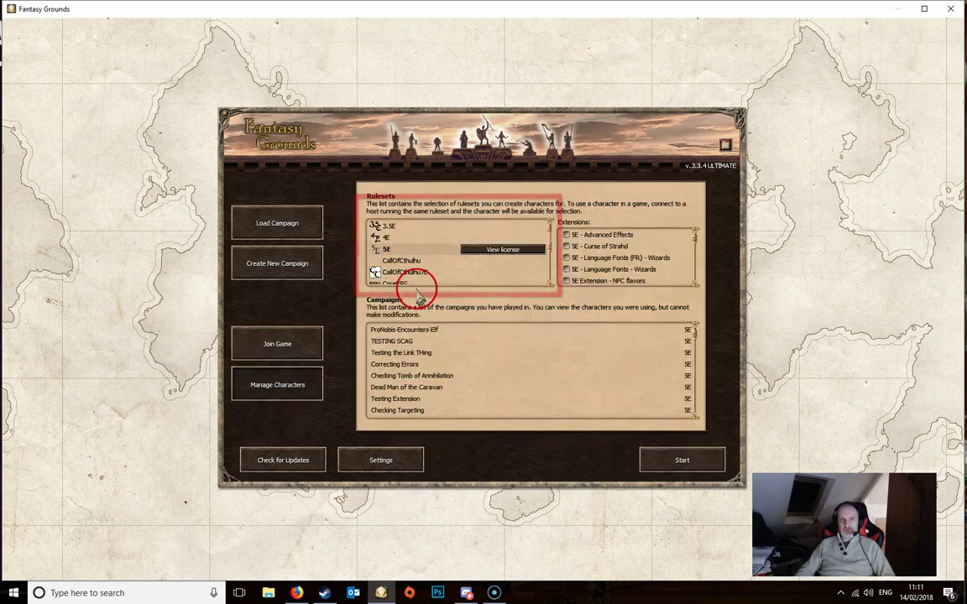
left_click_drag(427, 304, 551, 352)
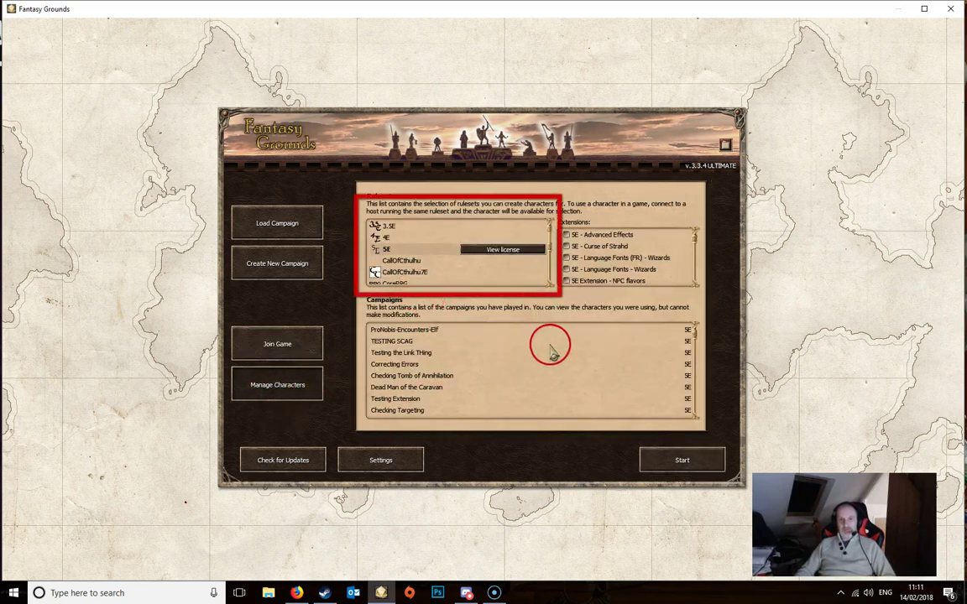
left_click(390, 239)
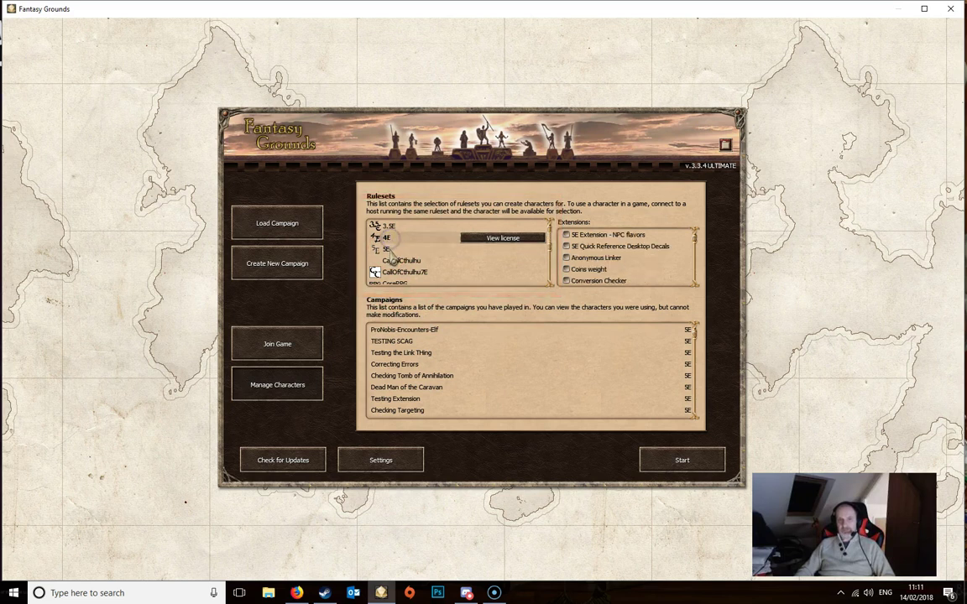
left_click(389, 250)
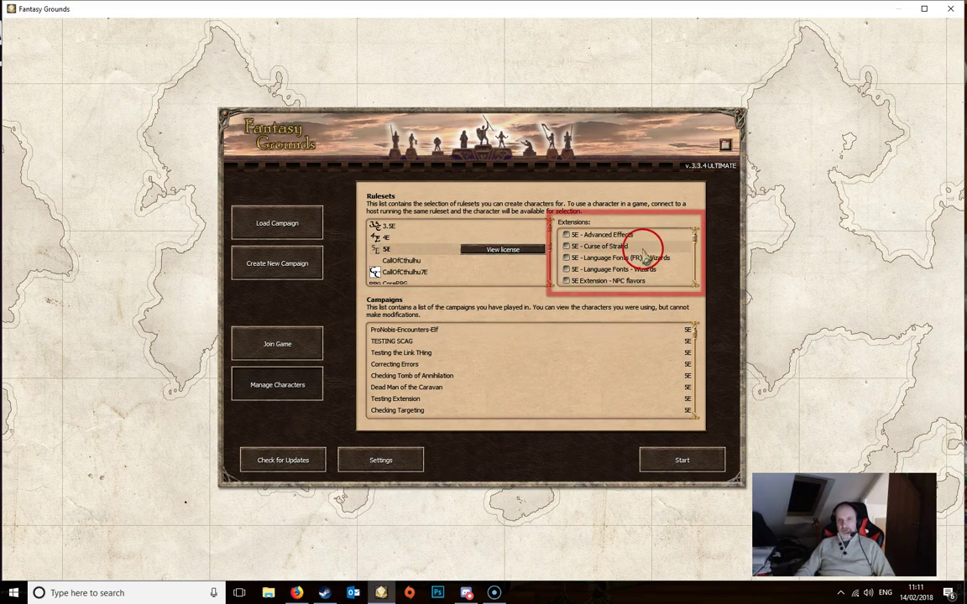
scroll(646, 256, "down", 1)
scroll(646, 260, "down", 2)
scroll(631, 257, "down", 2)
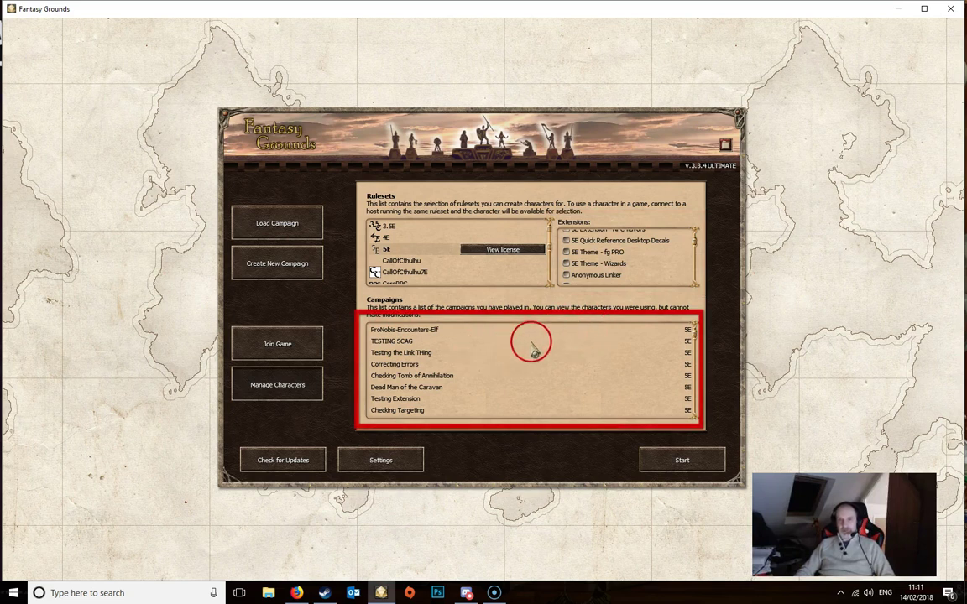
Look through the previously played campaigns in character management and select Phandelver.
scroll(532, 349, "down", 1)
scroll(534, 349, "down", 4)
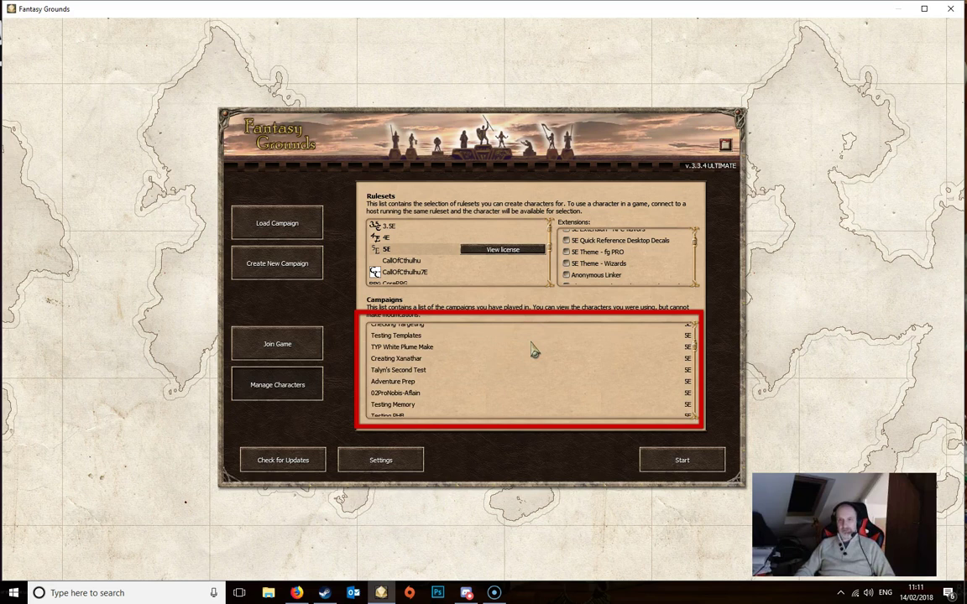
scroll(534, 351, "up", 5)
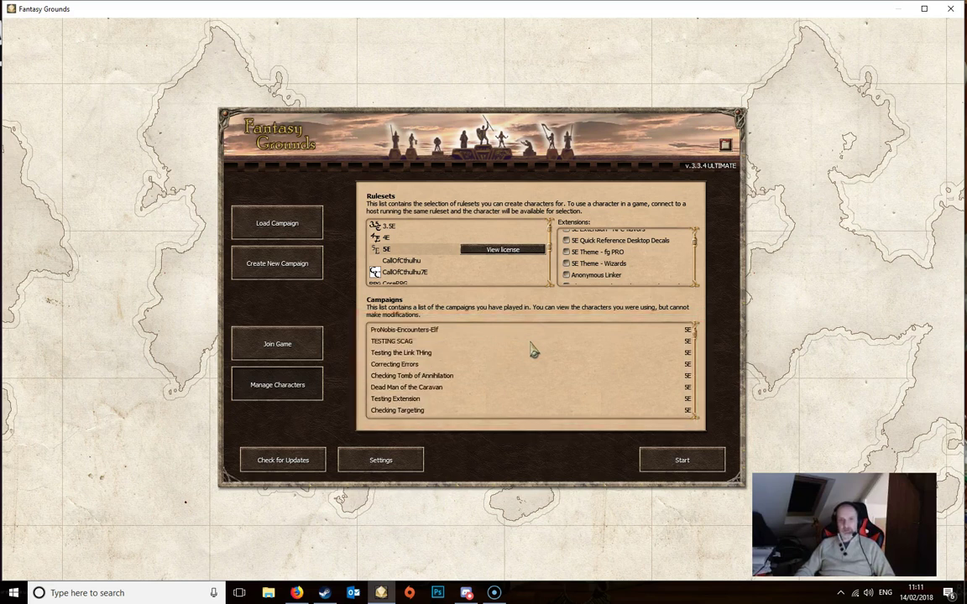
scroll(554, 351, "down", 5)
scroll(553, 359, "down", 1)
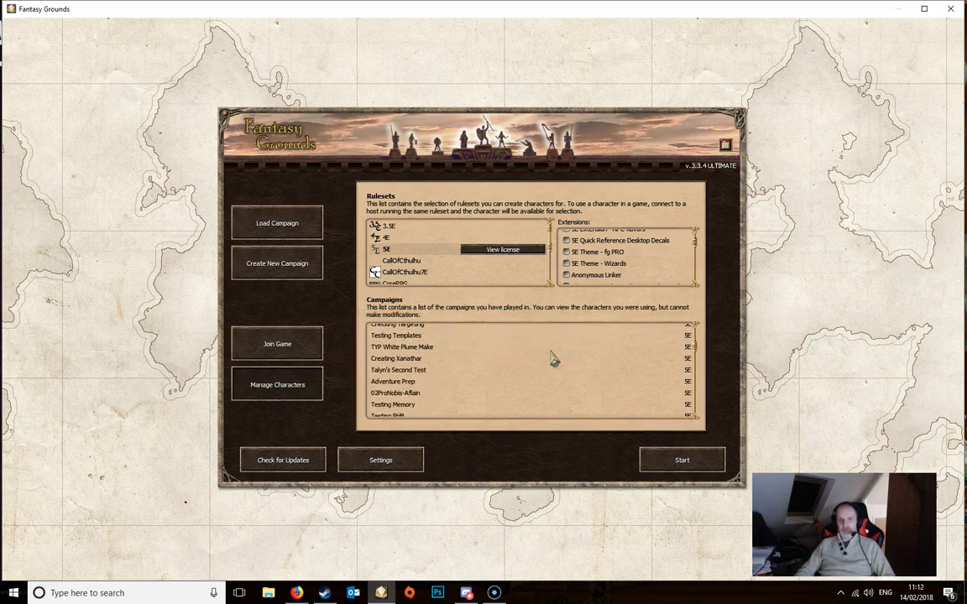
scroll(554, 359, "down", 2)
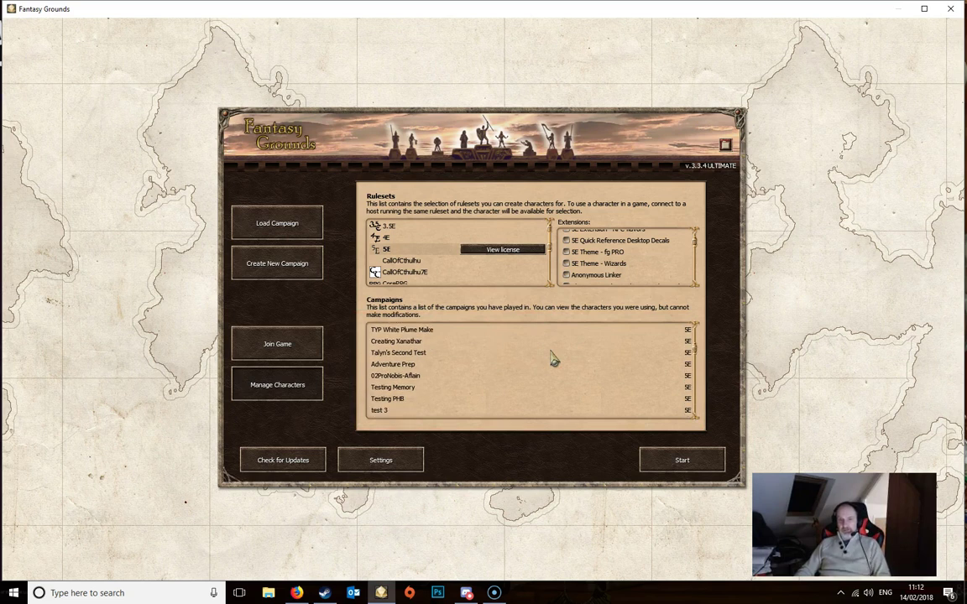
scroll(554, 359, "down", 1)
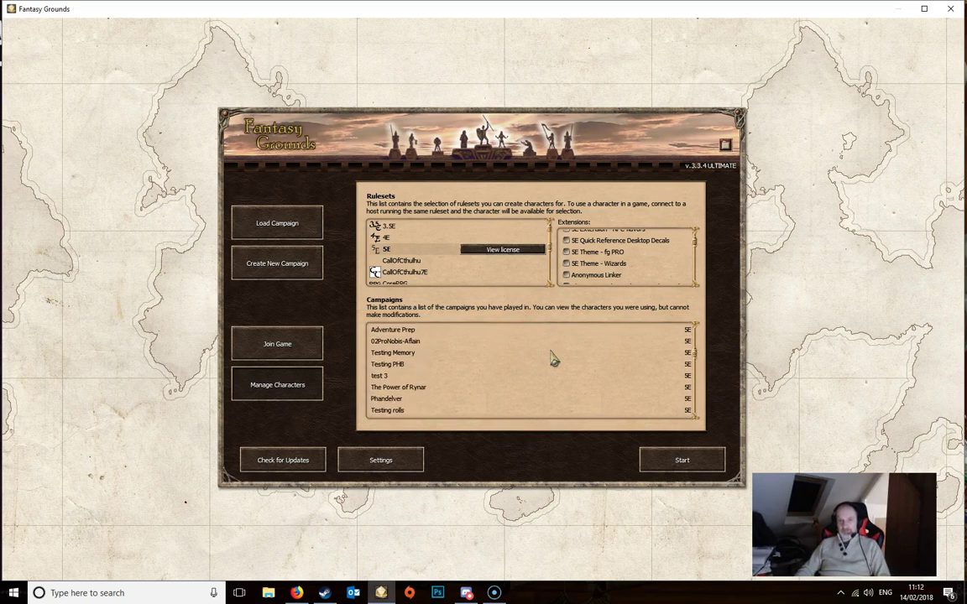
left_click_drag(549, 359, 394, 352)
scroll(540, 366, "down", 3)
scroll(582, 366, "down", 1)
left_click(388, 347)
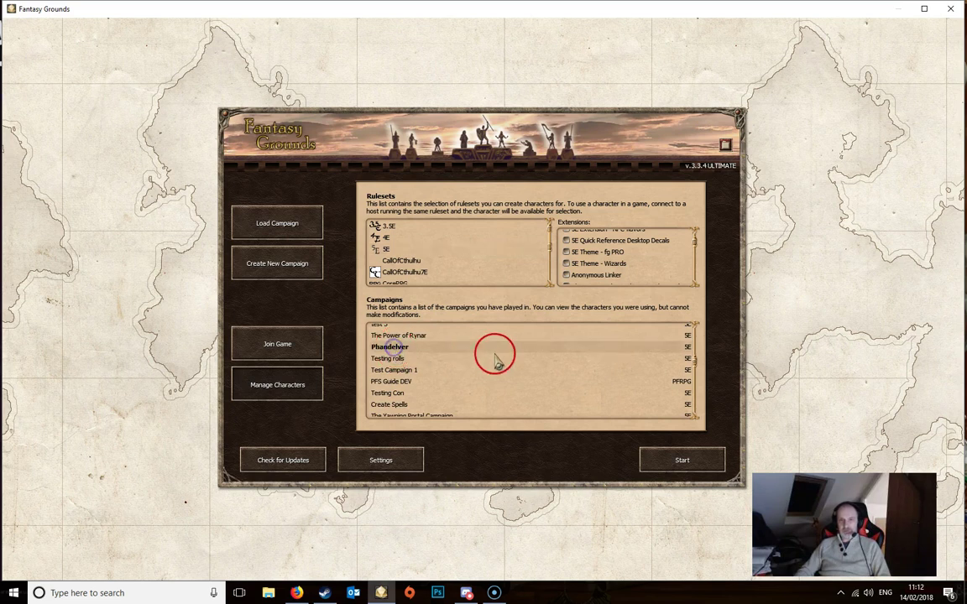
left_click_drag(495, 362, 428, 333)
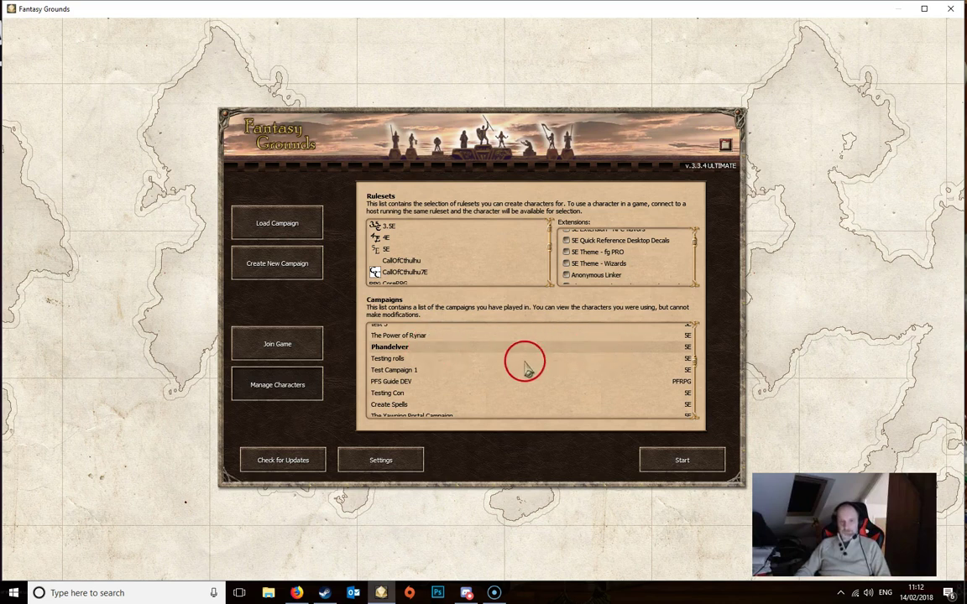
scroll(525, 365, "up", 2)
scroll(525, 361, "up", 2)
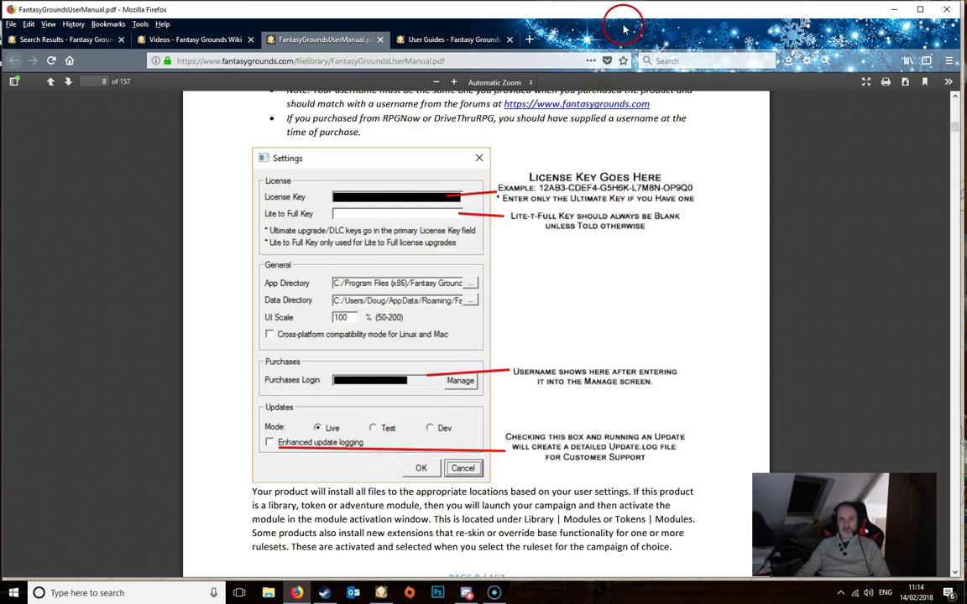
Switch from the user manual back to Fantasy Grounds, and open the Phandelver campaign folder inside its data folder.
left_click(894, 9)
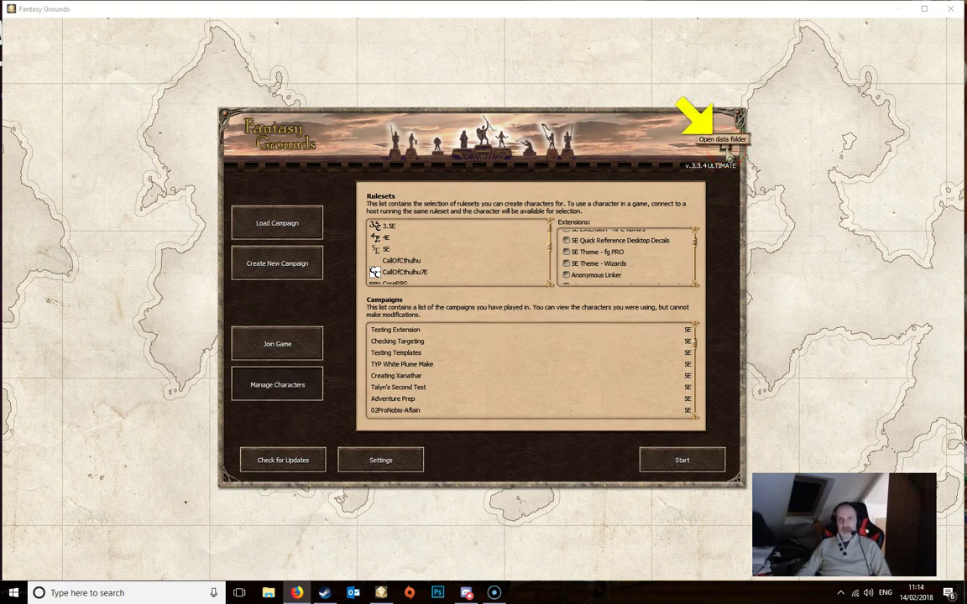
left_click(726, 151)
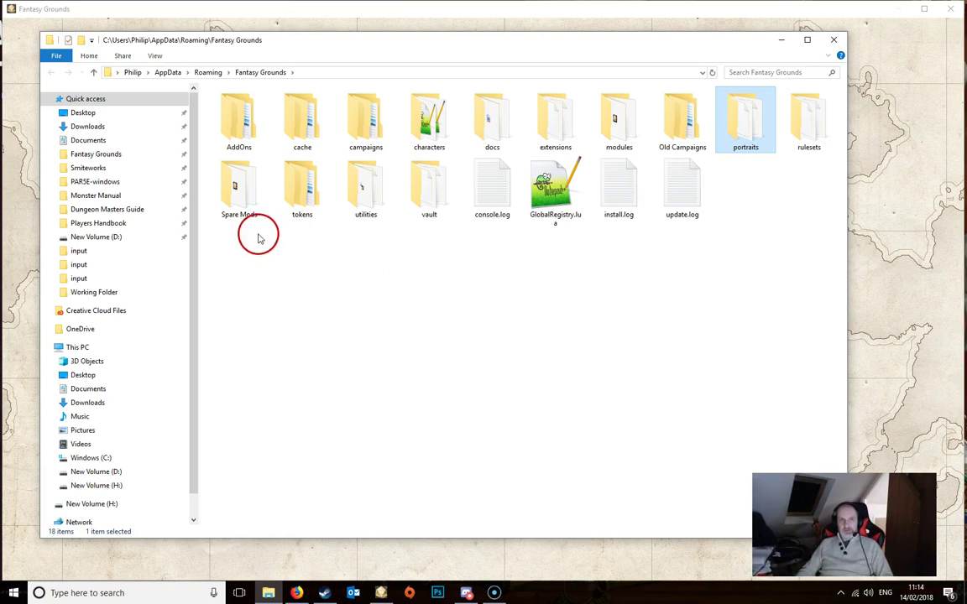
double_click(367, 114)
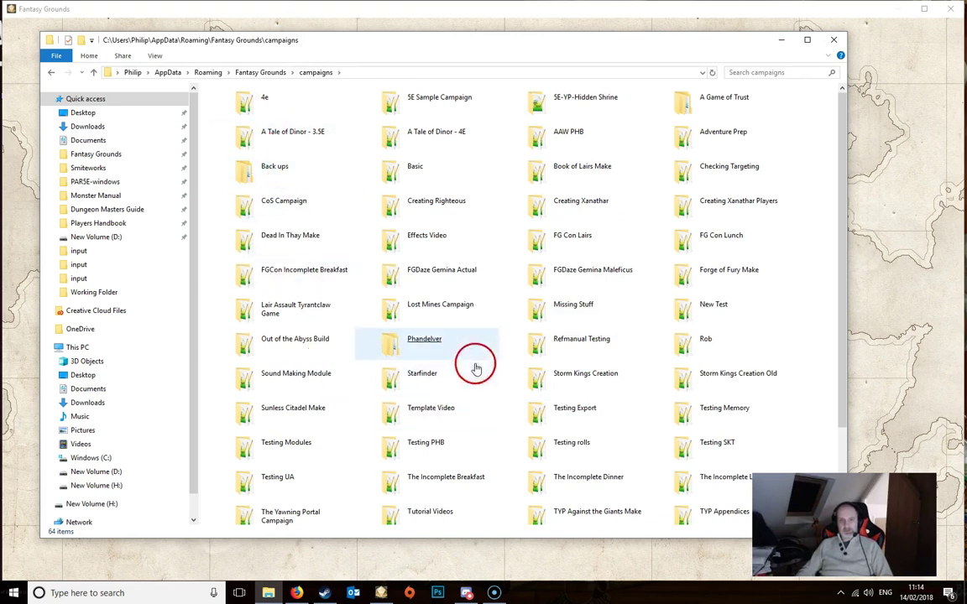
double_click(422, 343)
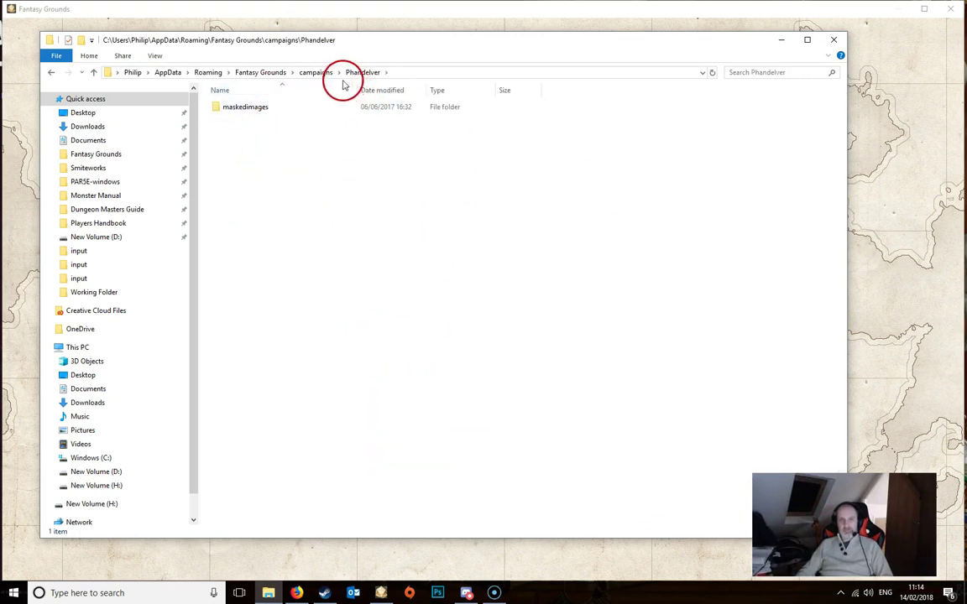
View the files of the Effects Video campaign, and return through the main data folder to the Fantasy Grounds launcher.
left_click(317, 73)
double_click(428, 238)
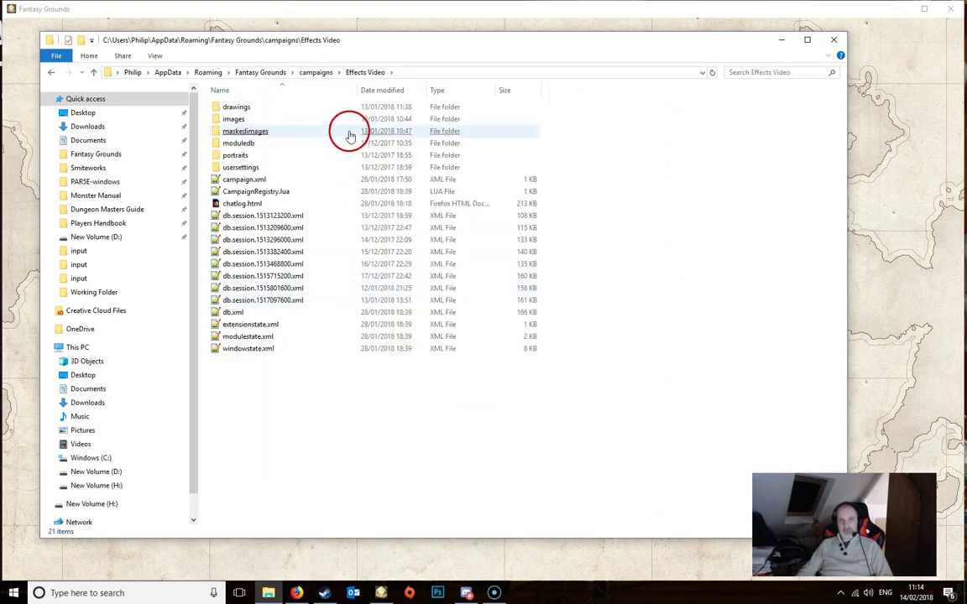
left_click(311, 73)
left_click(274, 74)
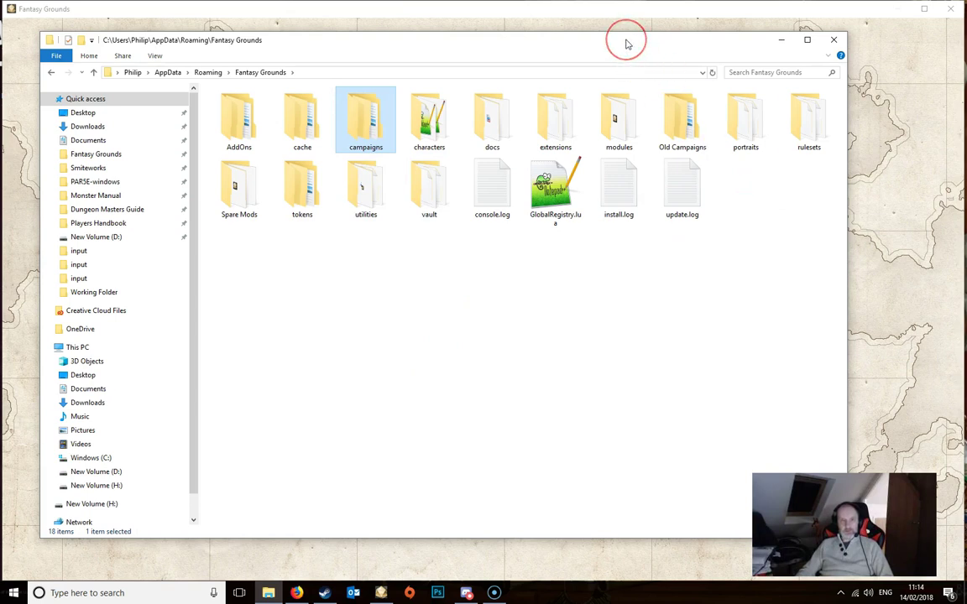
key("alt+Tab")
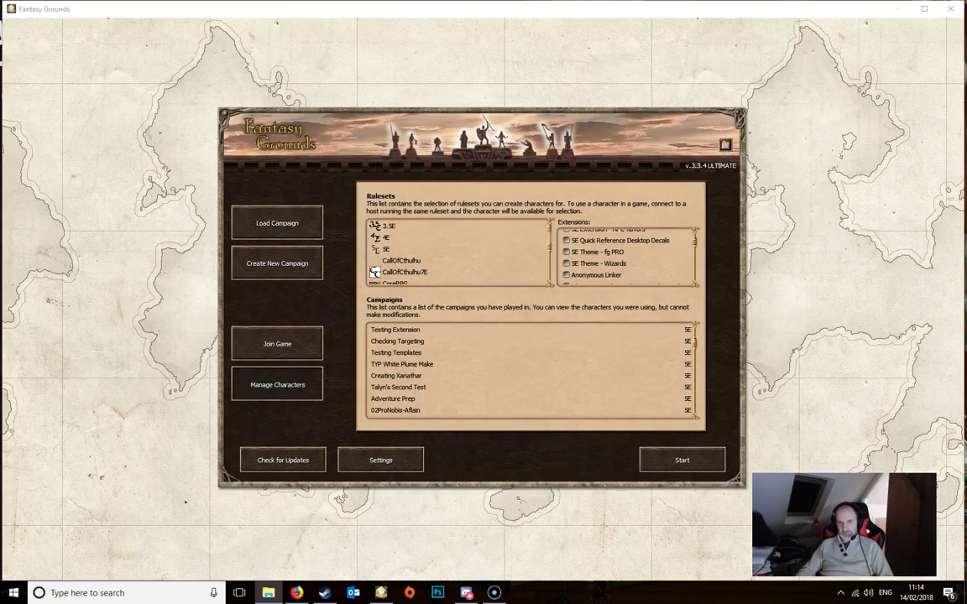